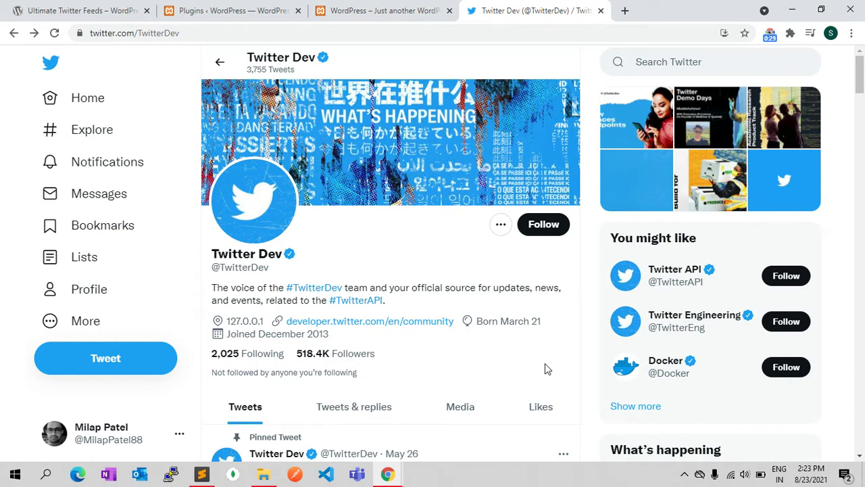
# - Download the Ultimate Twitter Feeds plugin zip from its WordPress.org plugin page
pyautogui.click(101, 9)
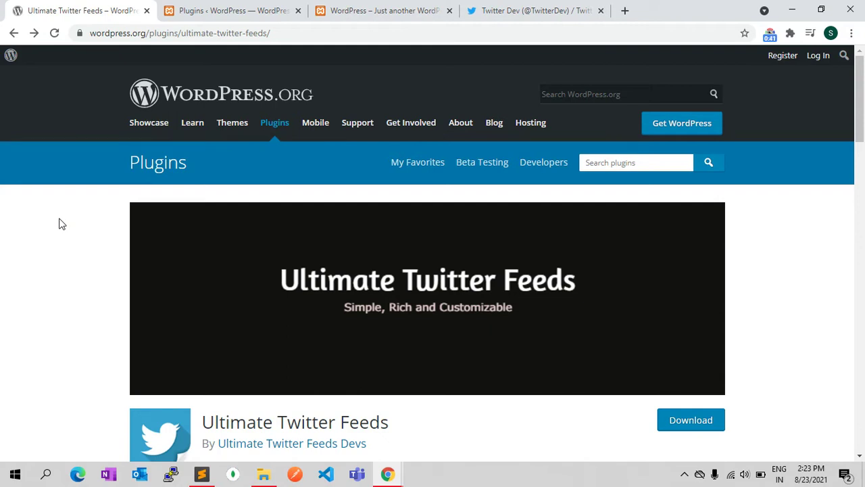
pyautogui.scroll(-1, 59, 224)
pyautogui.click(684, 362)
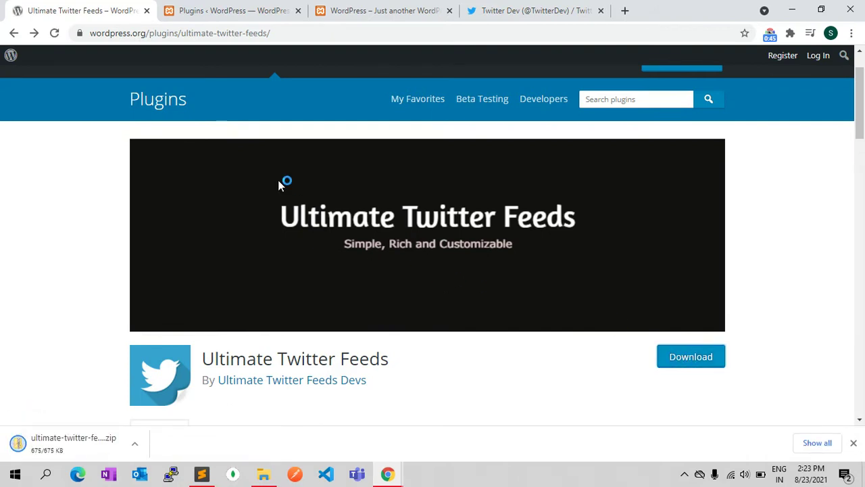
# - Install the downloaded Ultimate Twitter Feeds zip as a new plugin on the local WordPress site and activate it
pyautogui.click(233, 10)
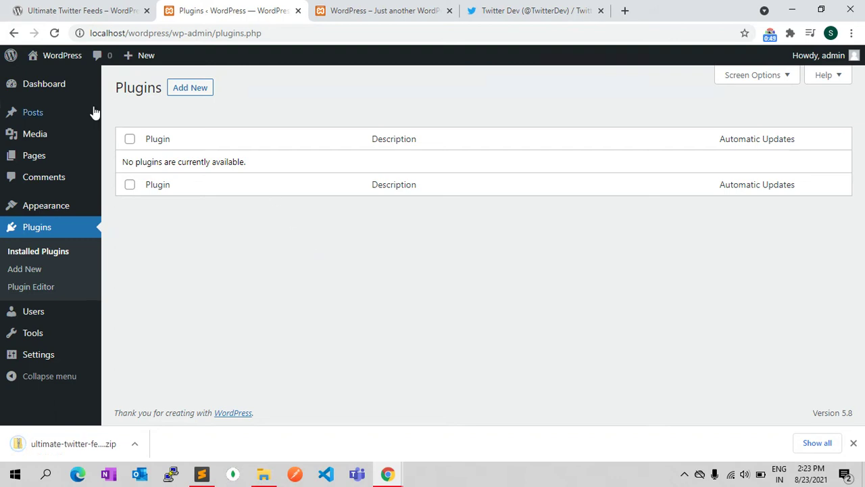
pyautogui.click(196, 90)
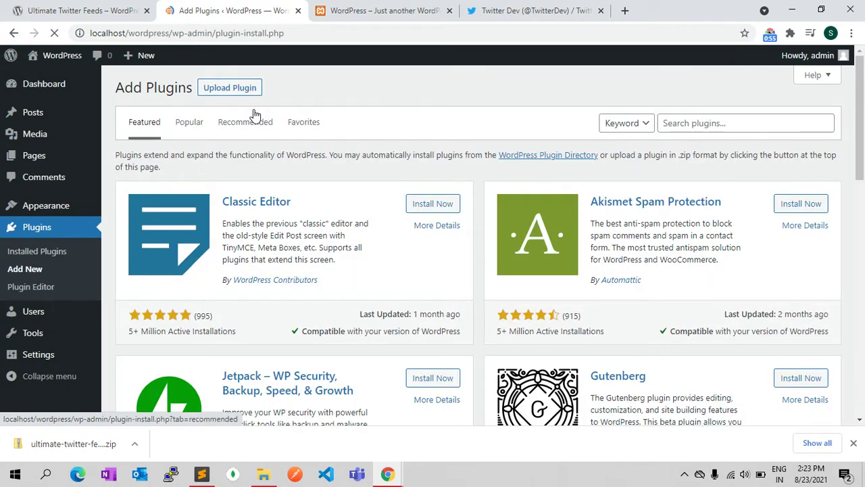
pyautogui.click(249, 86)
pyautogui.moveTo(58, 442); pyautogui.dragTo(431, 207)
pyautogui.click(564, 201)
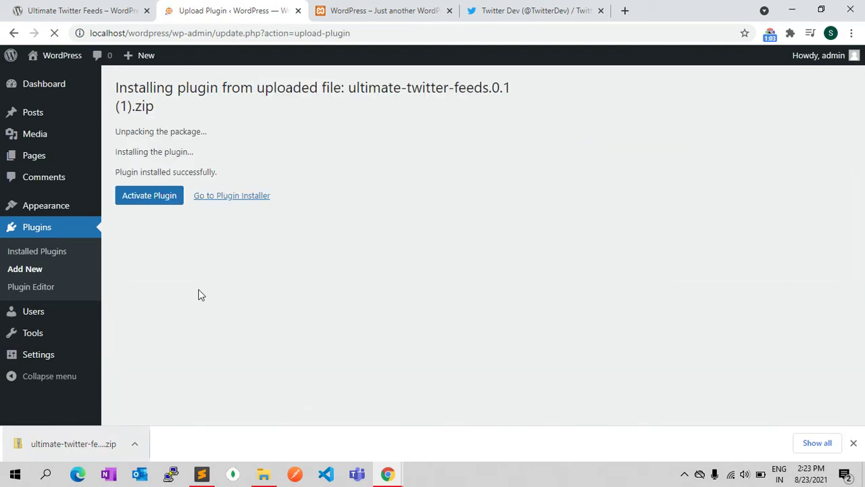
pyautogui.click(155, 199)
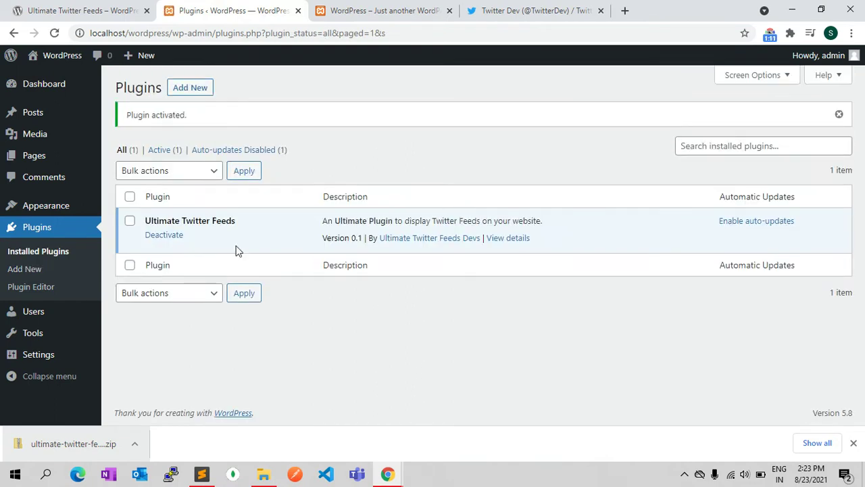
# - Add the Ultimate Twitter Feed widget to the Footer #1 area with its default settings and save the widgets
pyautogui.moveTo(41, 205)
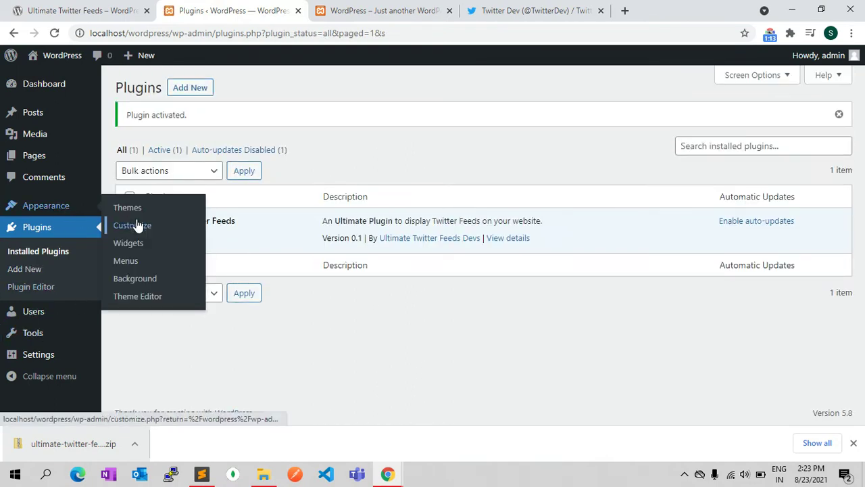
pyautogui.click(134, 240)
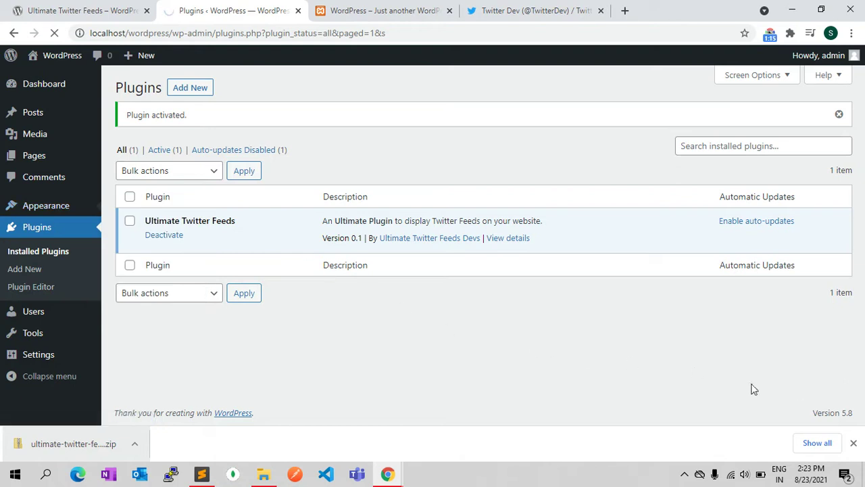
pyautogui.click(854, 443)
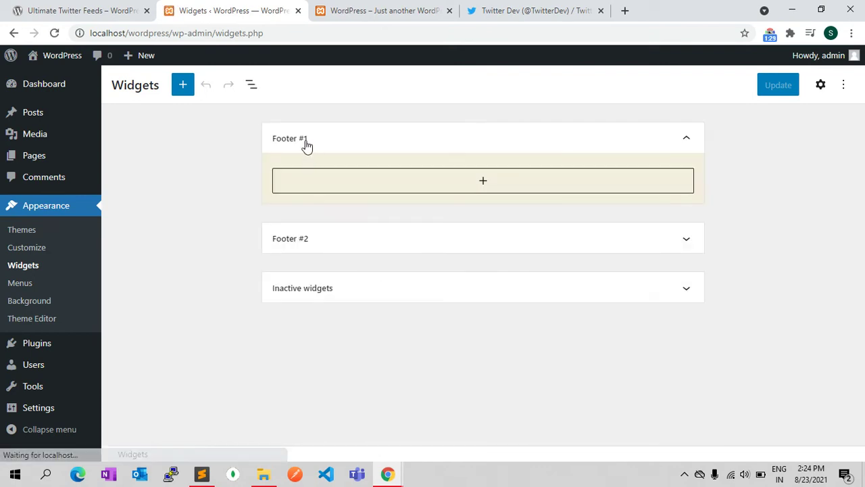
pyautogui.click(443, 190)
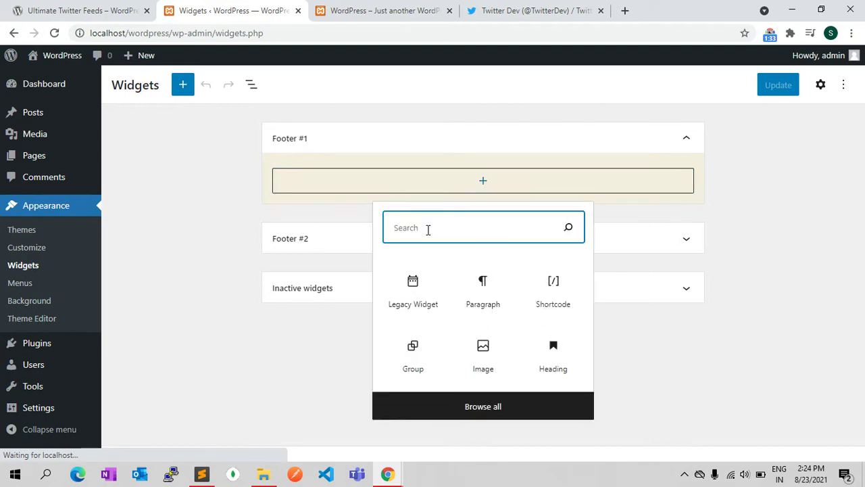
pyautogui.write('ul')
pyautogui.click(409, 304)
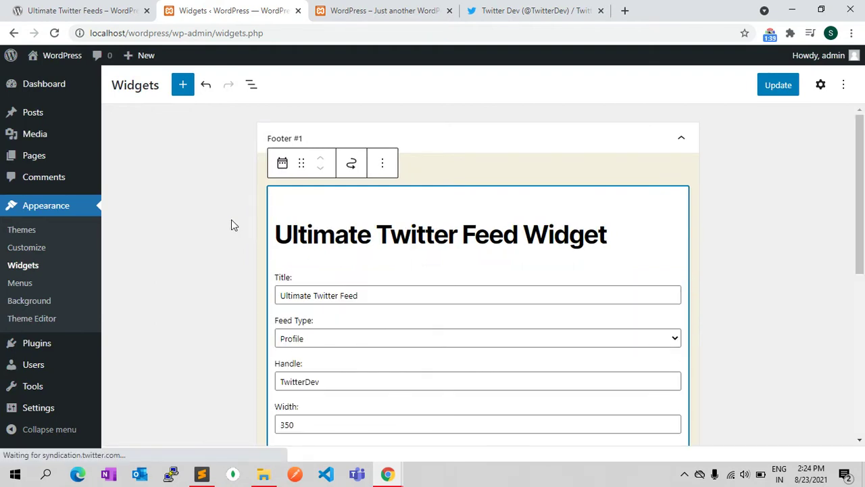
pyautogui.scroll(-4, 230, 223)
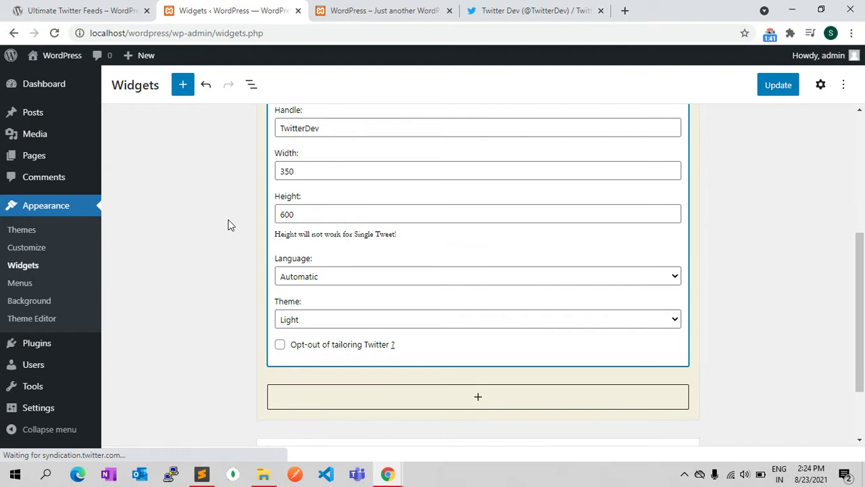
pyautogui.scroll(-4, 228, 225)
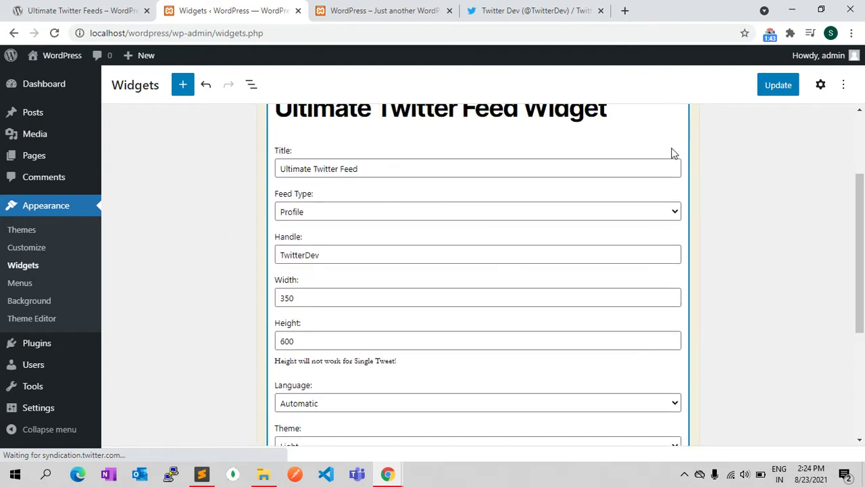
pyautogui.click(778, 85)
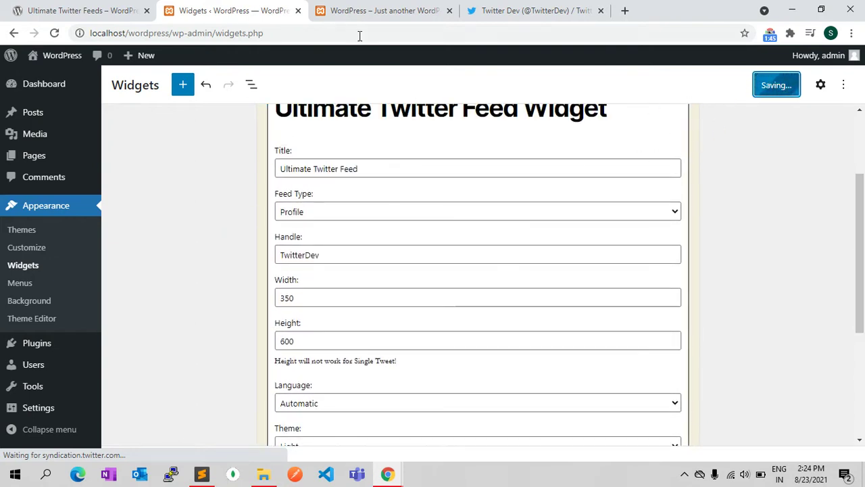
# - Reload the site's front page and examine the Ultimate Twitter Feed in the footer
pyautogui.click(360, 15)
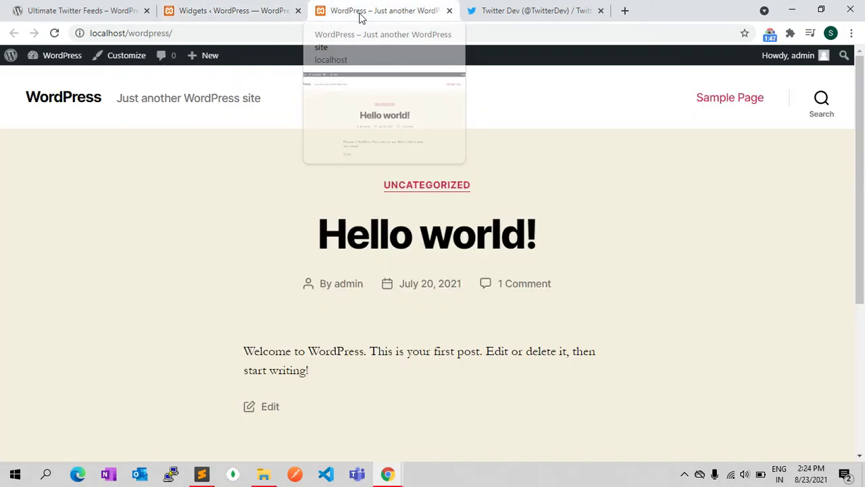
pyautogui.click(249, 33)
pyautogui.press('Return')
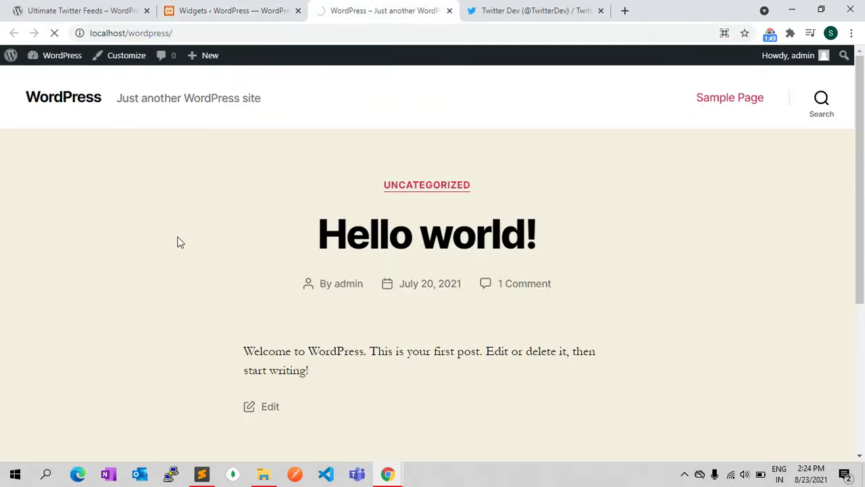
pyautogui.scroll(-4, 177, 242)
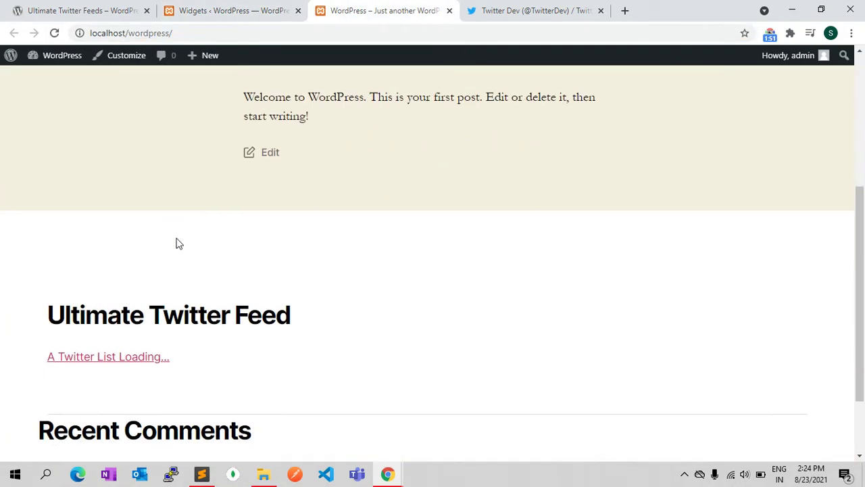
pyautogui.scroll(-2, 177, 243)
pyautogui.moveTo(119, 222); pyautogui.dragTo(211, 215)
pyautogui.click(217, 213)
pyautogui.scroll(-1, 237, 206)
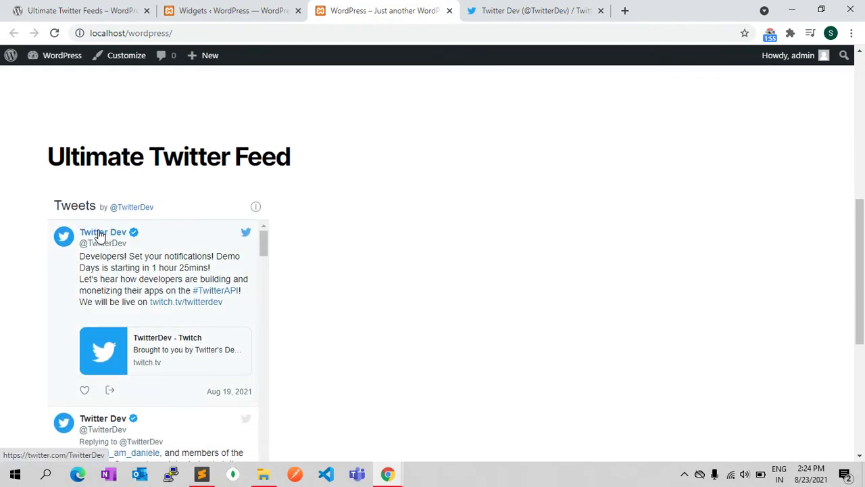
# - Compare the widget's handle with the handle in the Twitter Dev profile's web address and on the site's feed
pyautogui.click(234, 12)
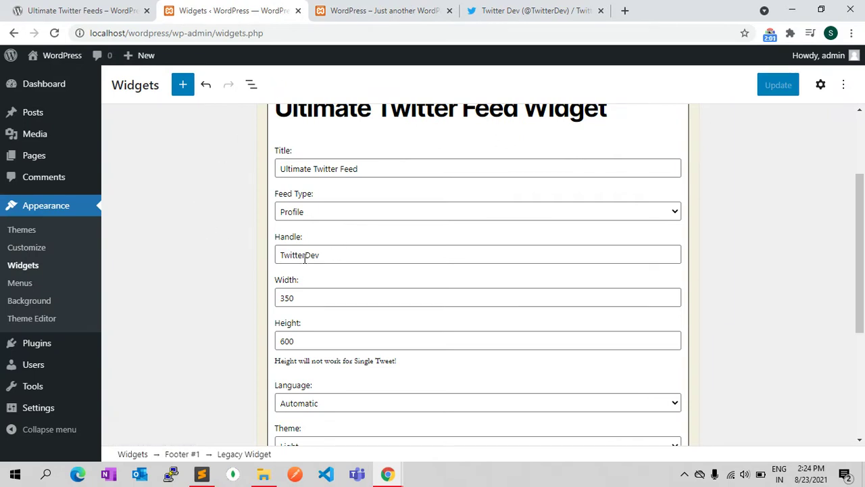
pyautogui.click(492, 11)
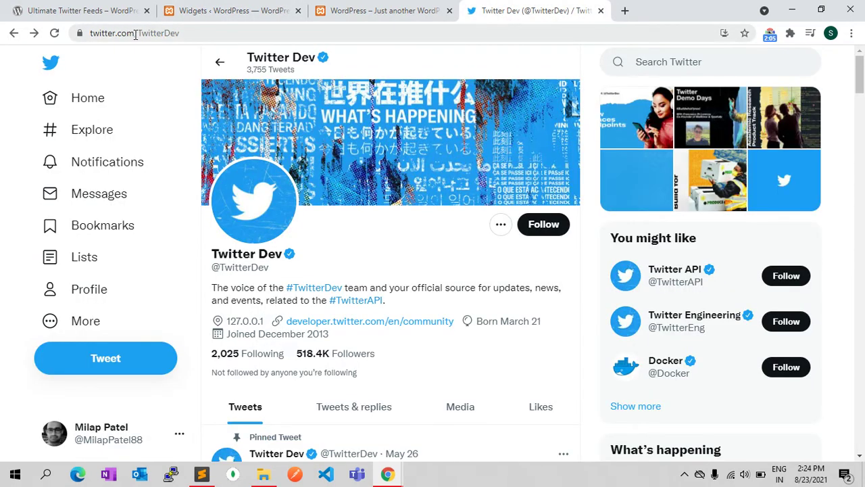
pyautogui.moveTo(138, 33); pyautogui.dragTo(203, 38)
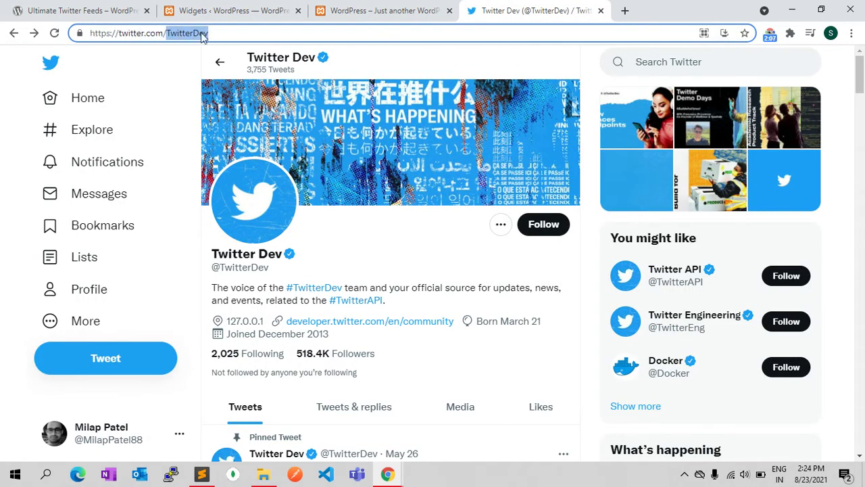
pyautogui.click(363, 13)
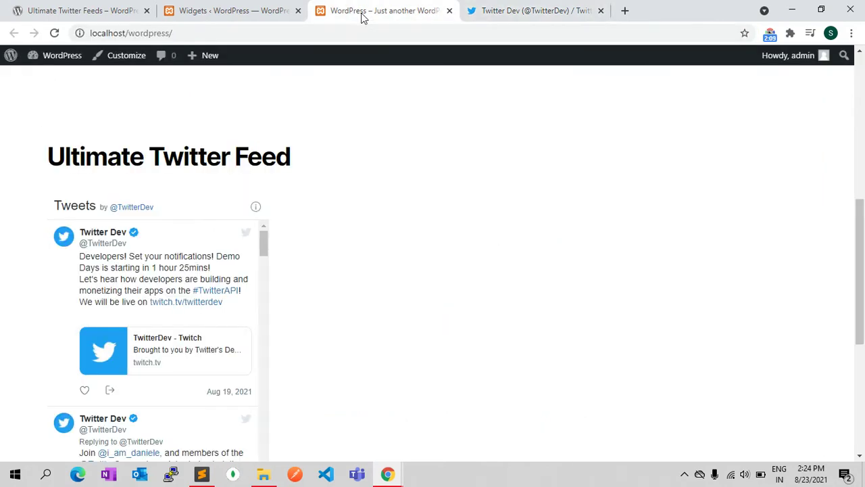
pyautogui.click(484, 14)
# - Return to the widget settings and shorten the footer widget's title to "Twitter Feed"
pyautogui.click(237, 11)
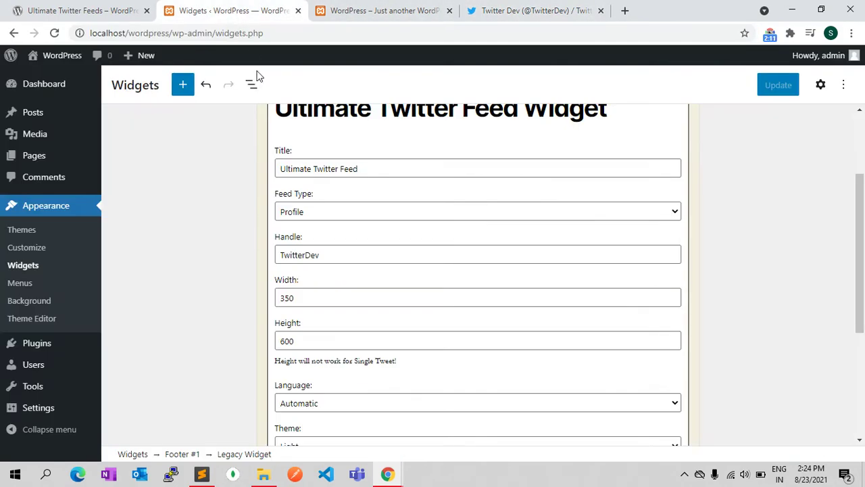
pyautogui.click(322, 261)
pyautogui.hotkey('shift', 'Home')
pyautogui.press('BackSpace')
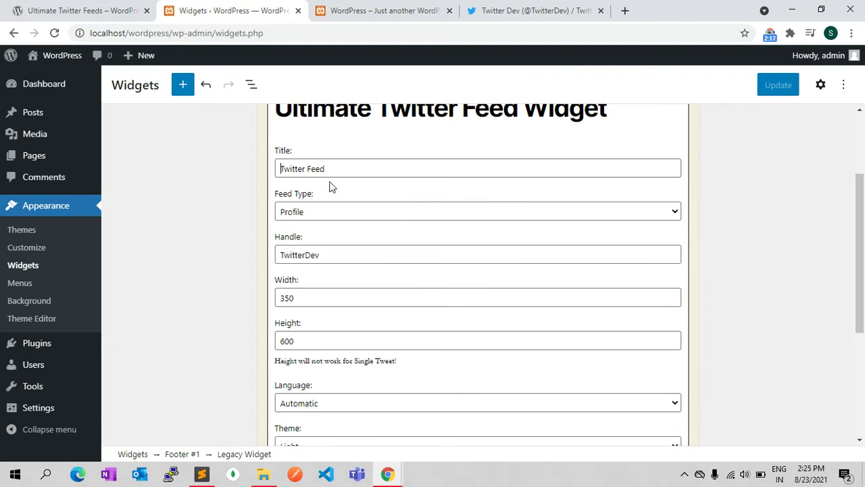
# - Look through the widget's Feed Type options and its handle, width and height settings
pyautogui.click(310, 213)
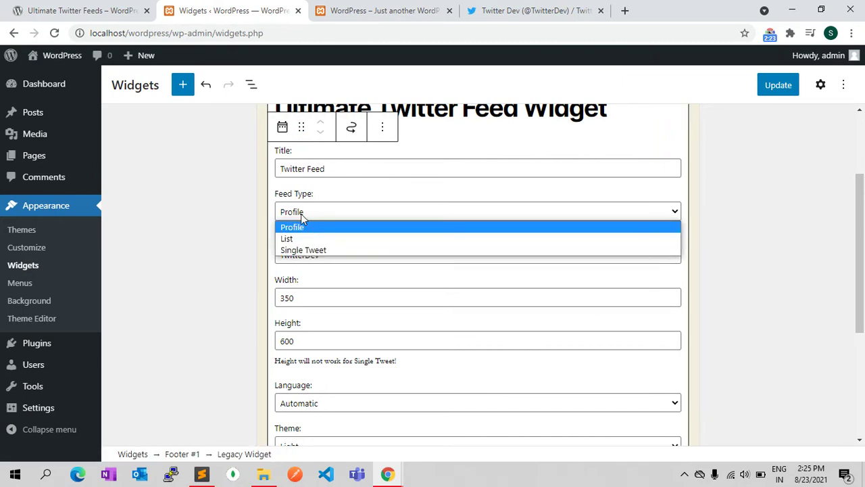
pyautogui.click(234, 229)
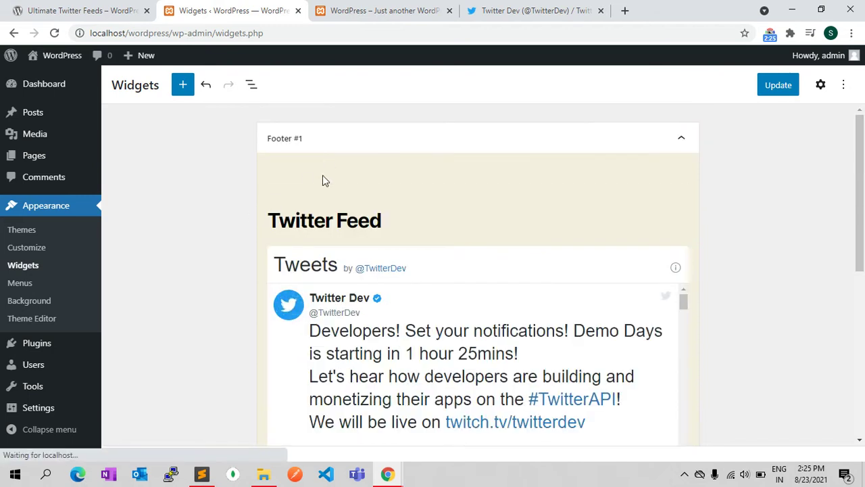
pyautogui.click(320, 192)
pyautogui.scroll(-3, 218, 245)
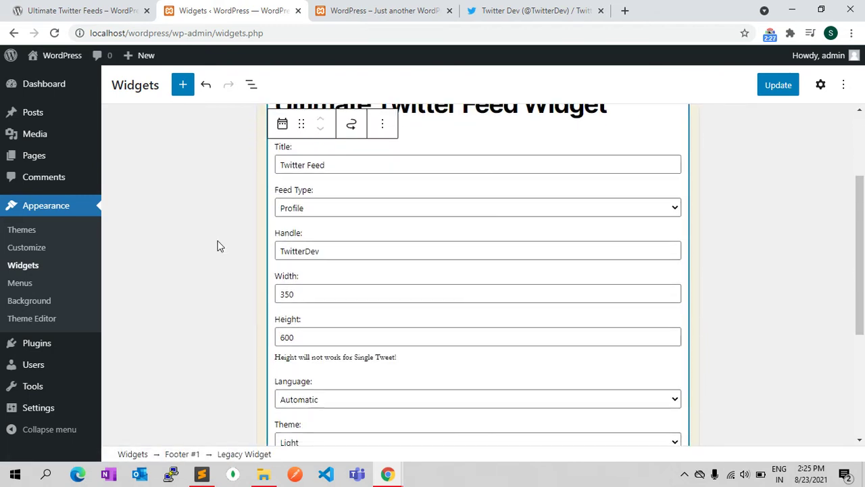
pyautogui.scroll(-2, 217, 246)
pyautogui.click(291, 171)
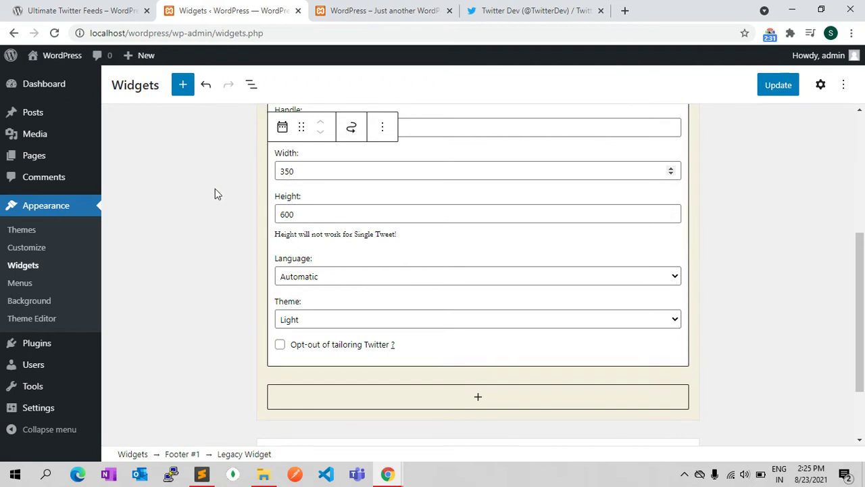
# - Set the Twitter feed widget's language to Russian
pyautogui.scroll(-1, 216, 191)
pyautogui.click(308, 215)
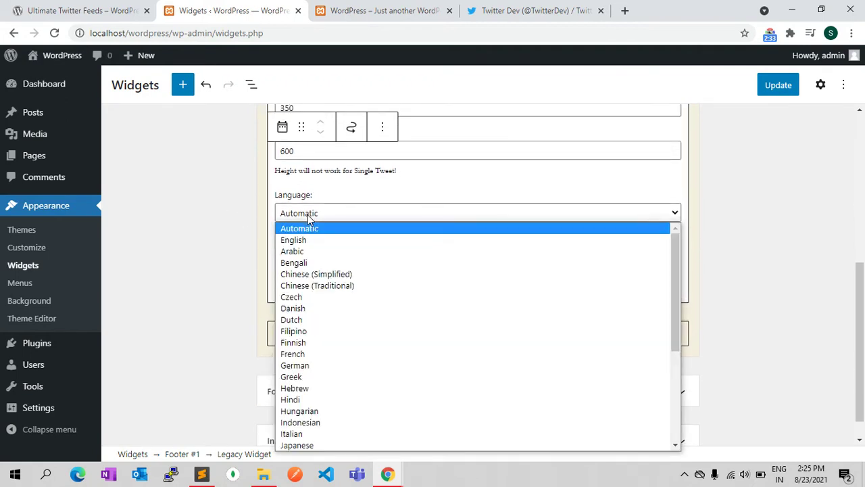
pyautogui.write('ru')
pyautogui.press('Return')
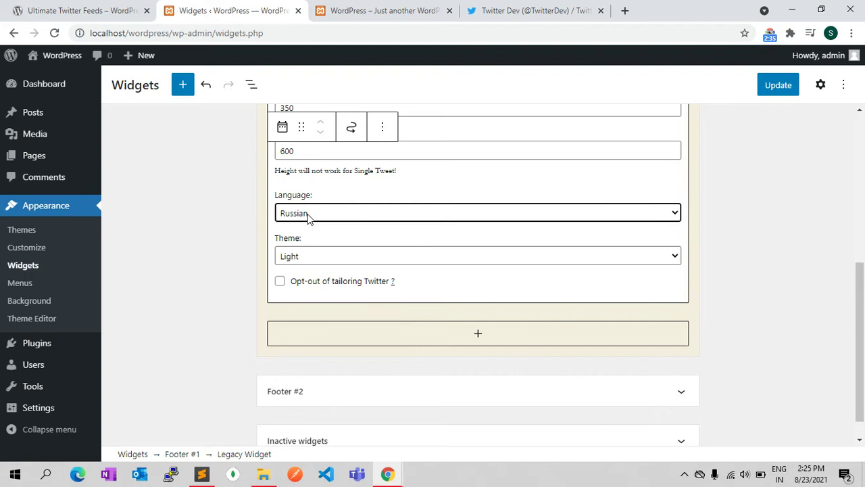
# - Set the feed widget's theme to Dark with the opt-out of tailoring Twitter enabled, and save the changes
pyautogui.click(300, 262)
pyautogui.click(292, 285)
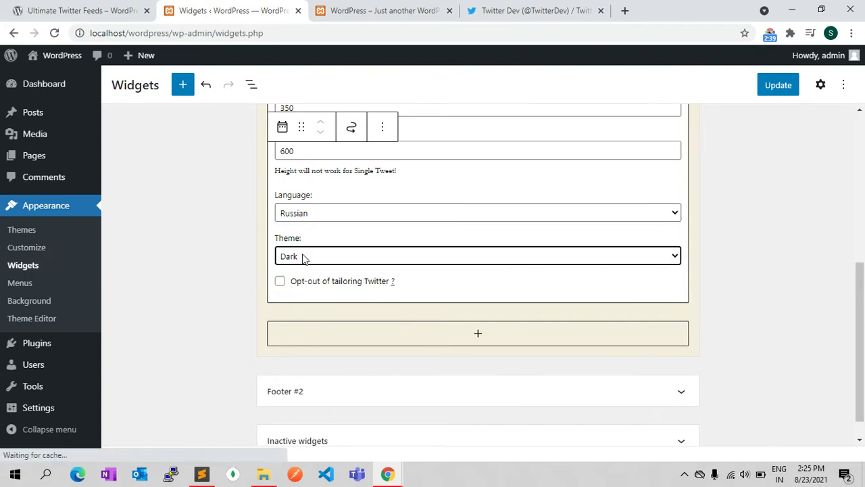
pyautogui.click(279, 282)
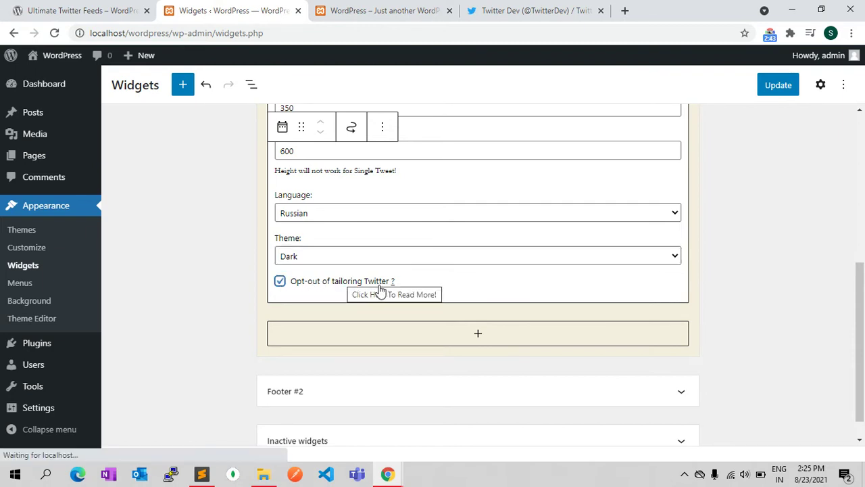
pyautogui.click(778, 87)
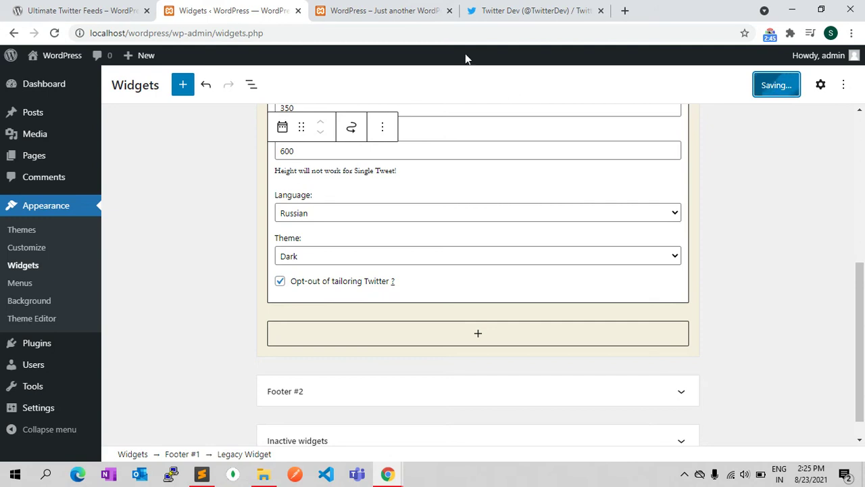
# - Reload the site's front page and check the footer feed's title, language and theme
pyautogui.click(380, 12)
pyautogui.press('F5')
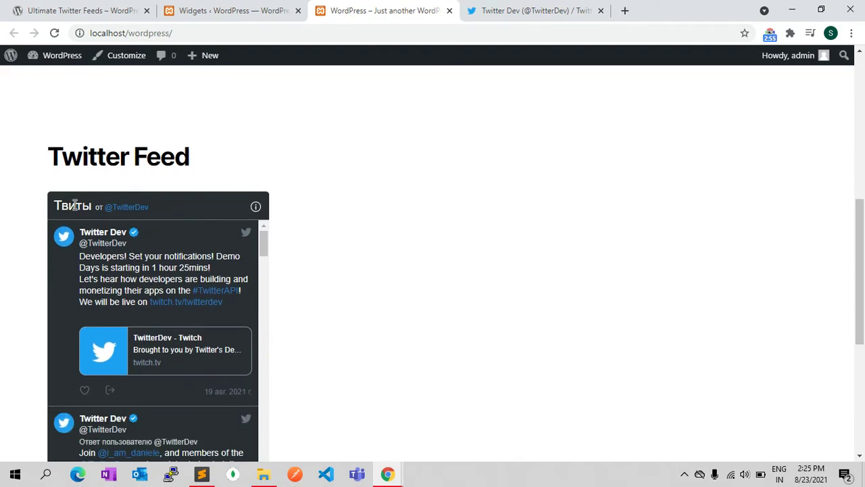
pyautogui.tripleClick(157, 154)
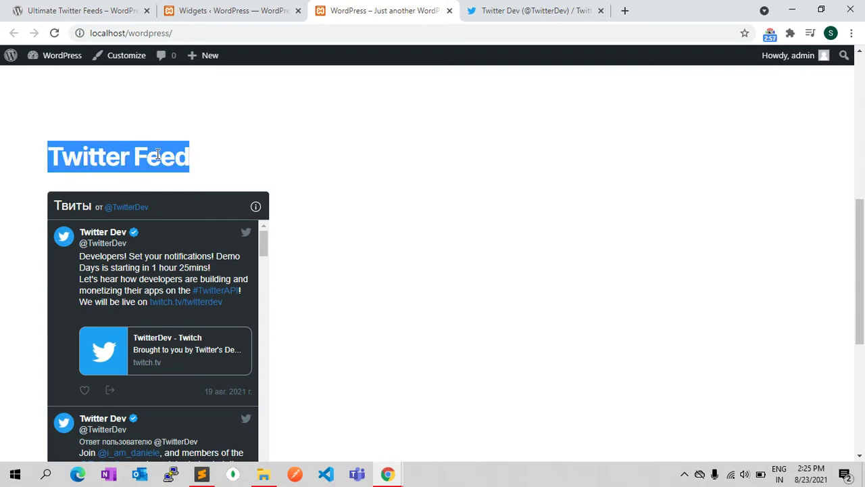
# - Look through the tweets shown in the Twitter feed in the front page's footer
pyautogui.scroll(-1, 158, 154)
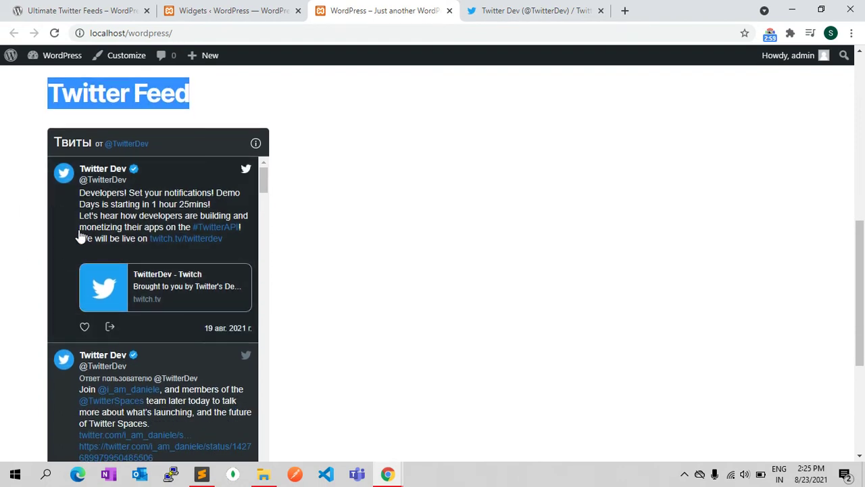
pyautogui.scroll(-1, 77, 236)
pyautogui.scroll(-3, 79, 236)
pyautogui.scroll(-3, 275, 236)
pyautogui.scroll(4, 213, 251)
pyautogui.scroll(2, 296, 237)
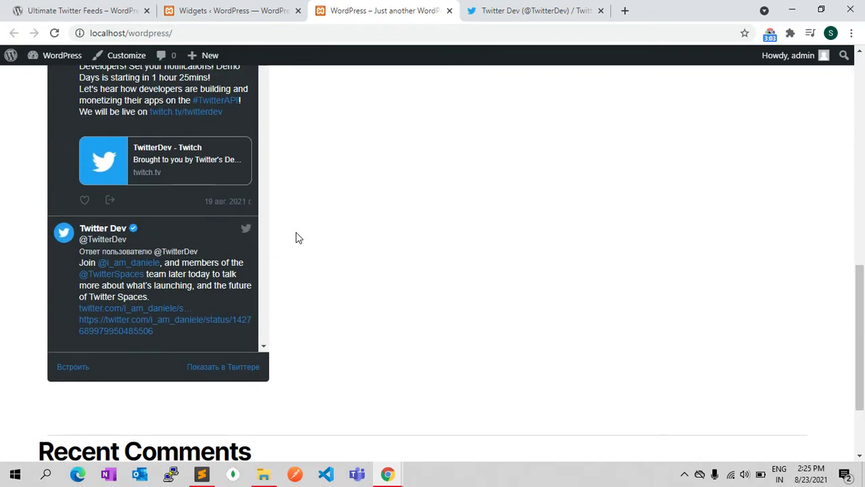
pyautogui.scroll(1, 295, 237)
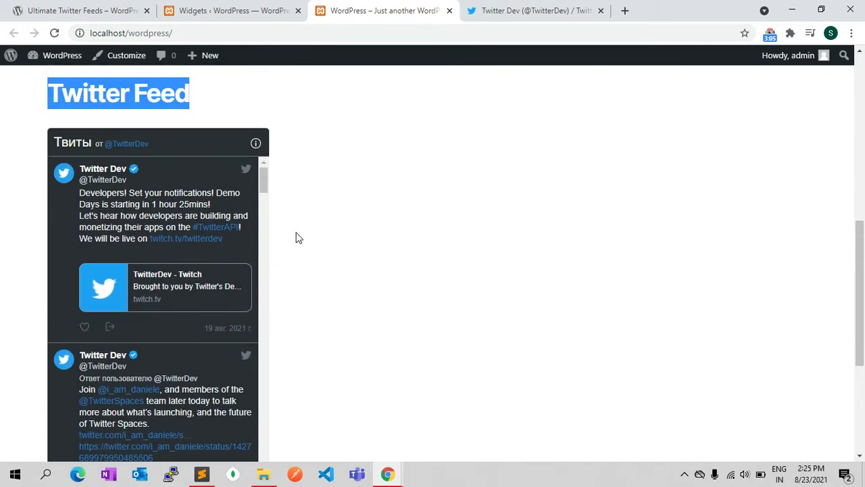
# - Return to the Widgets page and set the Twitter feed widget's Feed Type to List
pyautogui.click(234, 11)
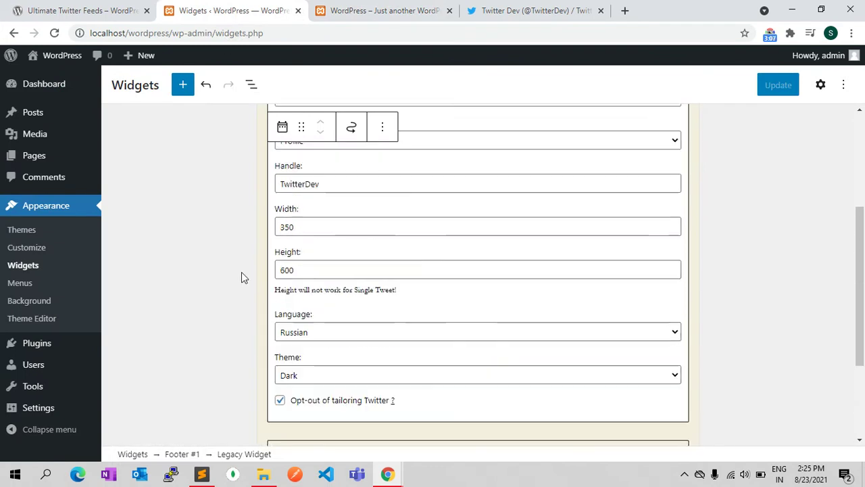
pyautogui.scroll(3, 242, 277)
pyautogui.scroll(-1, 241, 277)
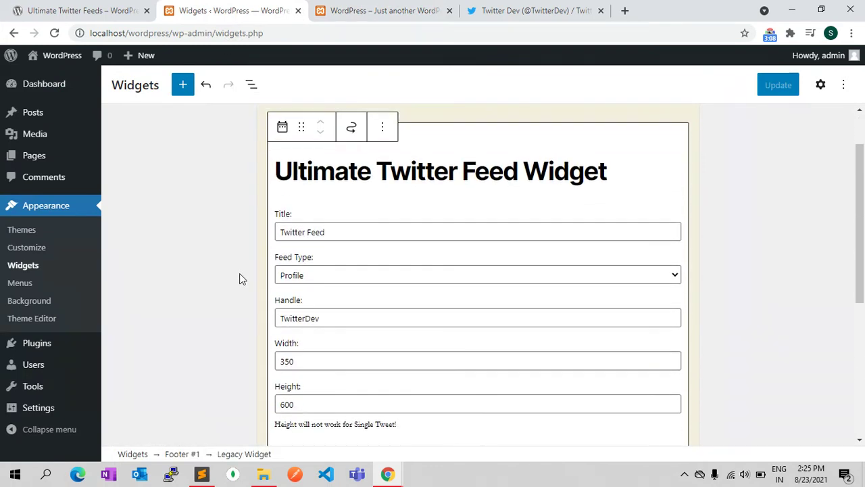
pyautogui.click(303, 275)
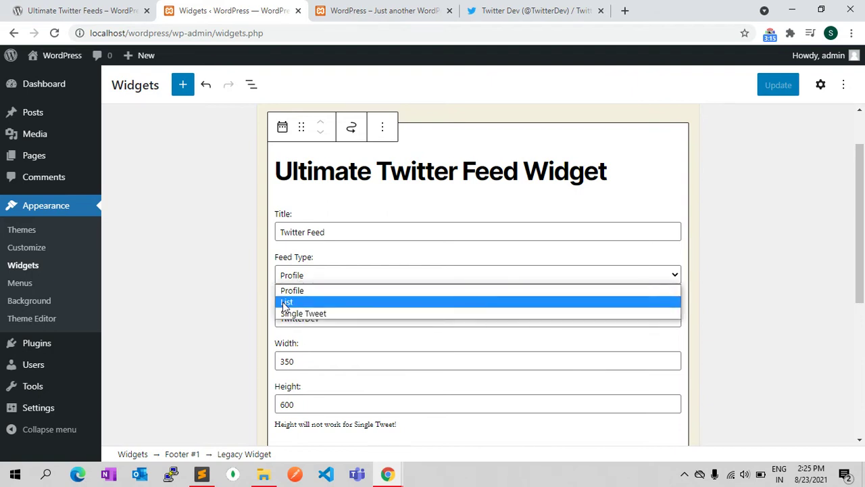
pyautogui.click(285, 302)
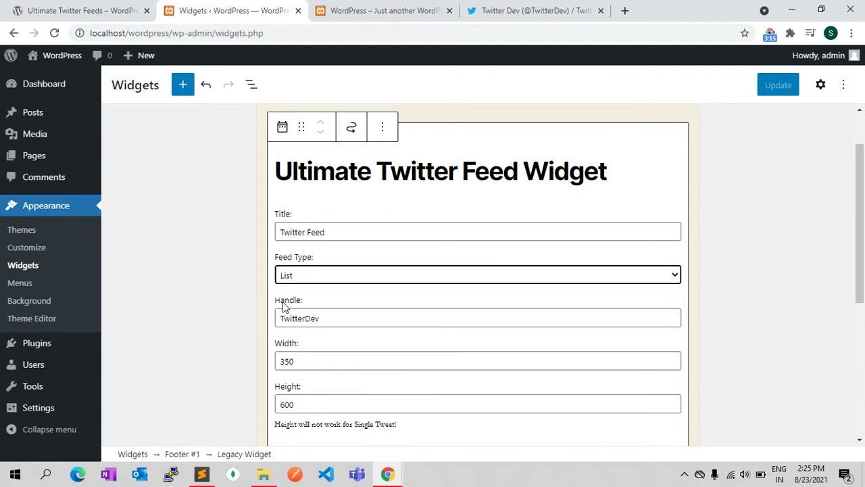
# - View the lists of the TwitterDev profile on Twitter and open the National-parks list
pyautogui.click(497, 16)
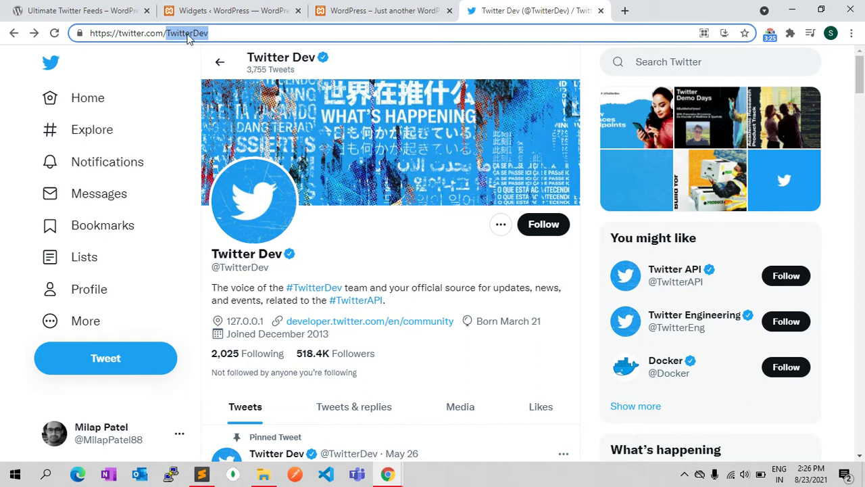
pyautogui.click(501, 226)
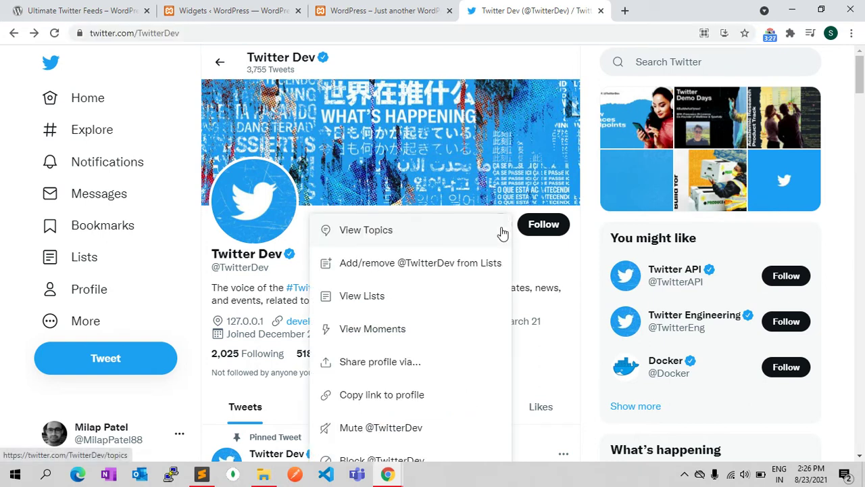
pyautogui.click(363, 302)
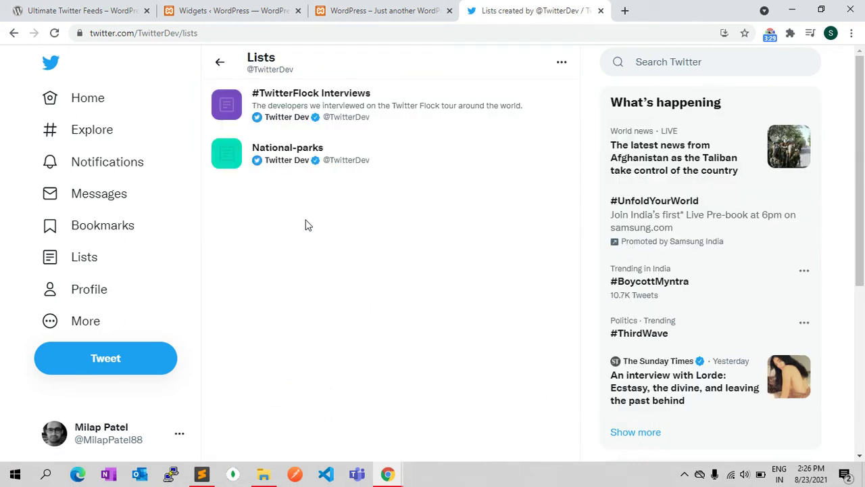
pyautogui.click(367, 148)
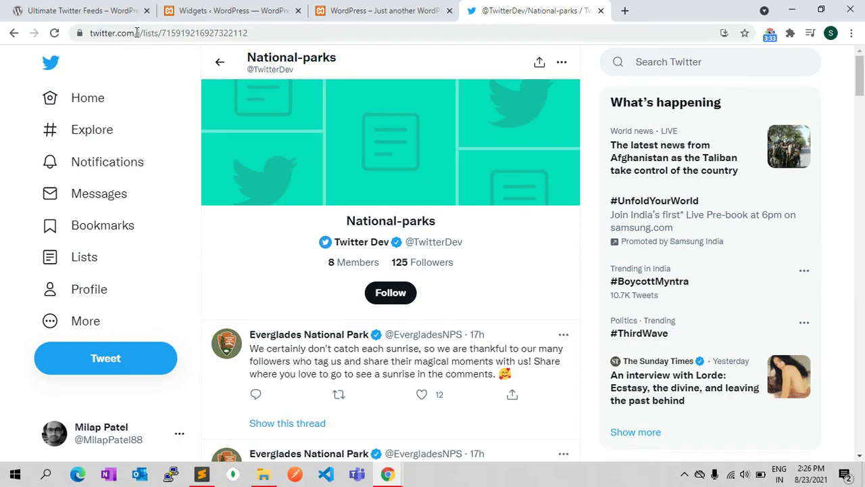
# - Browse the tweets of the National-parks list and copy the list's URL
pyautogui.scroll(-10, 292, 198)
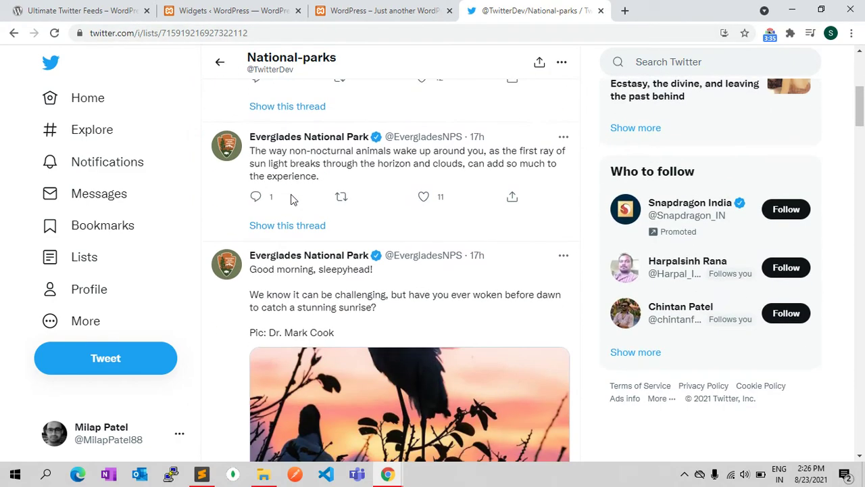
pyautogui.scroll(-4, 372, 214)
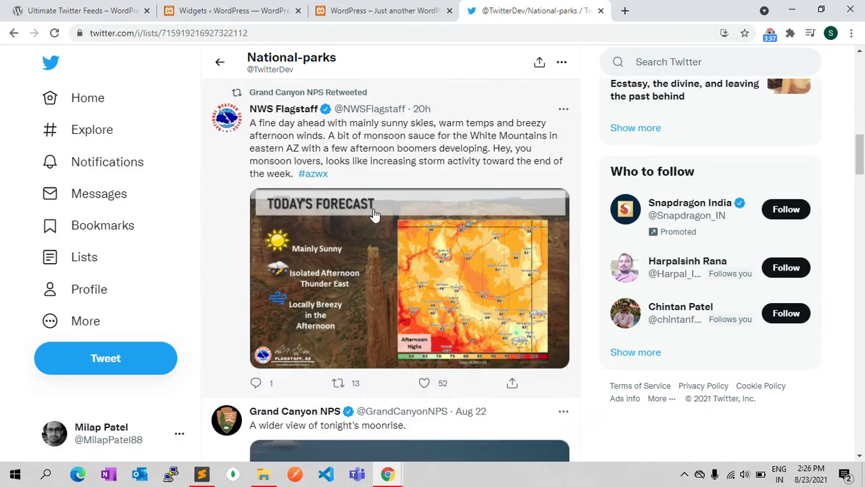
pyautogui.scroll(6, 375, 215)
pyautogui.scroll(10, 374, 215)
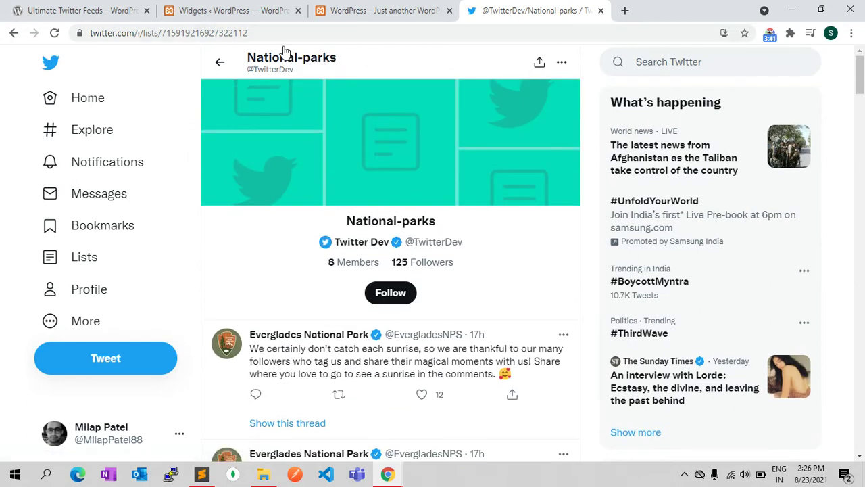
pyautogui.click(268, 33)
pyautogui.hotkey('ctrl', 'c')
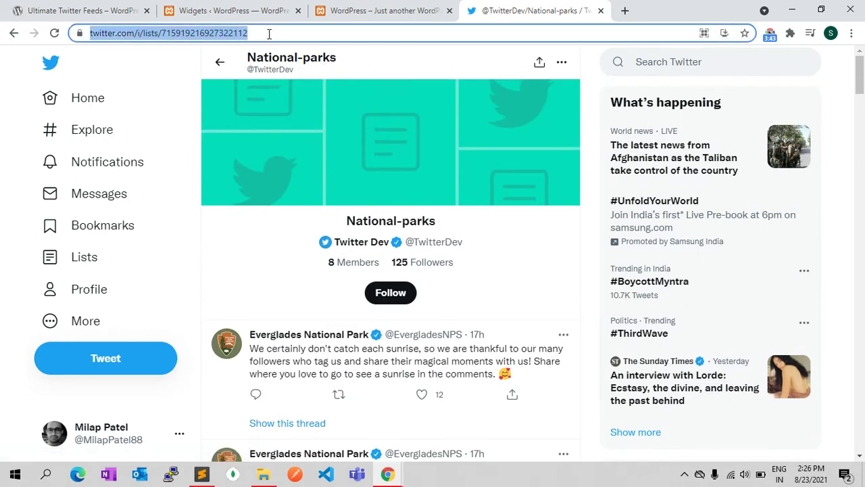
pyautogui.click(233, 11)
pyautogui.click(309, 316)
pyautogui.doubleClick(309, 316)
pyautogui.hotkey('ctrl', 'v')
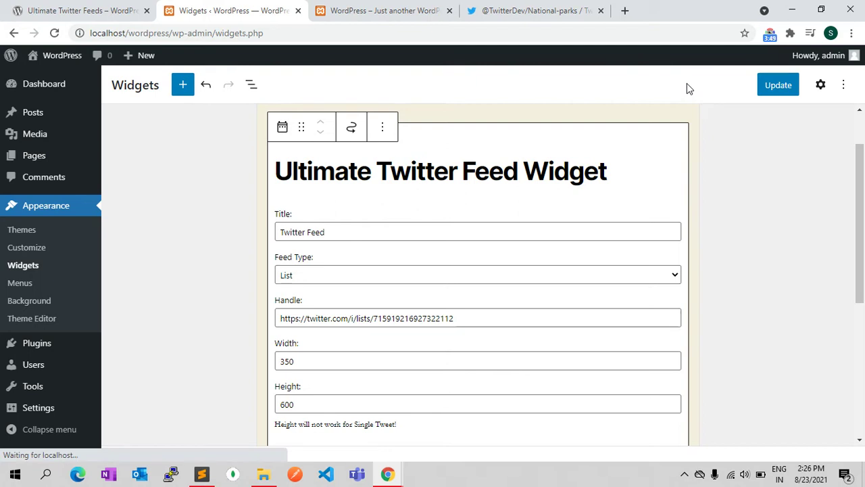
pyautogui.click(783, 88)
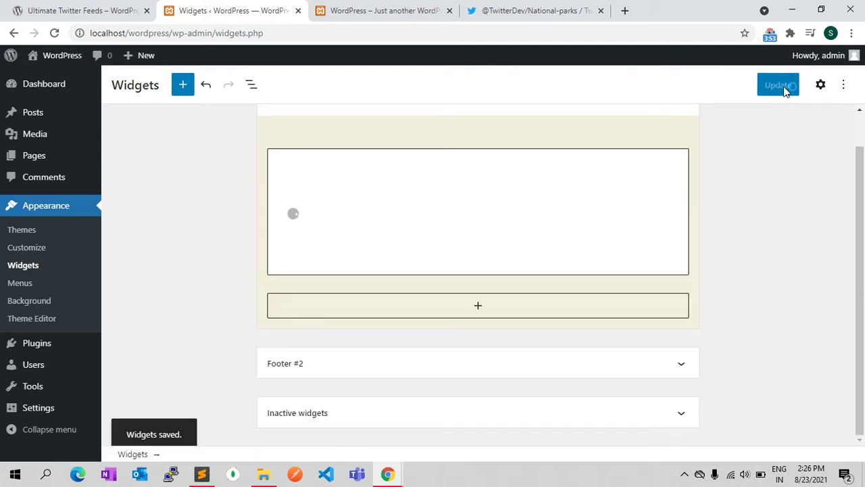
# - Reload the site's front page and check the National-parks list feed in the footer
pyautogui.hotkey('ctrl', 'Tab')
pyautogui.press('F5')
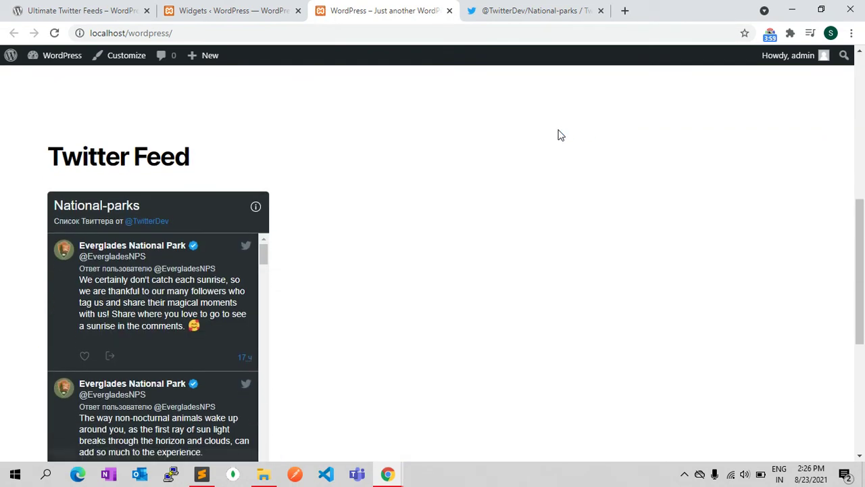
pyautogui.scroll(-2, 560, 135)
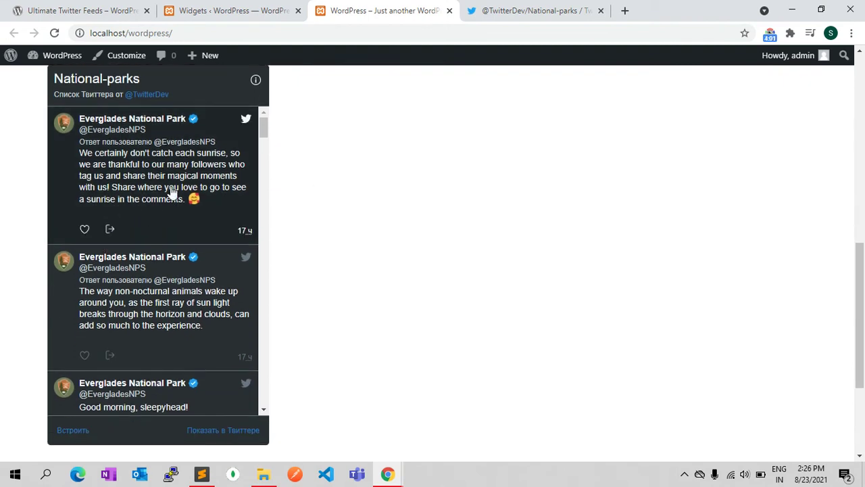
pyautogui.scroll(2, 171, 194)
pyautogui.scroll(-1, 138, 297)
pyautogui.scroll(-8, 142, 304)
pyautogui.scroll(-2, 142, 304)
# - Open the Twitter feed widget's settings on the Widgets page and set its language to English
pyautogui.click(229, 19)
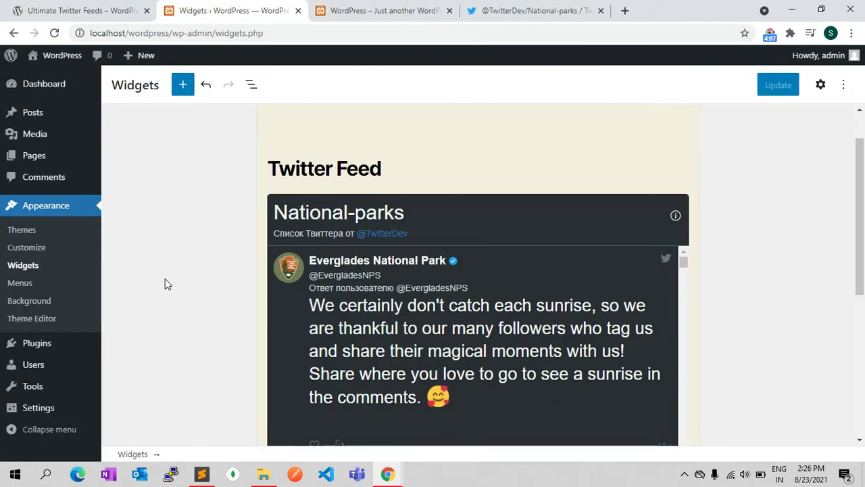
pyautogui.click(334, 155)
pyautogui.scroll(-1, 214, 315)
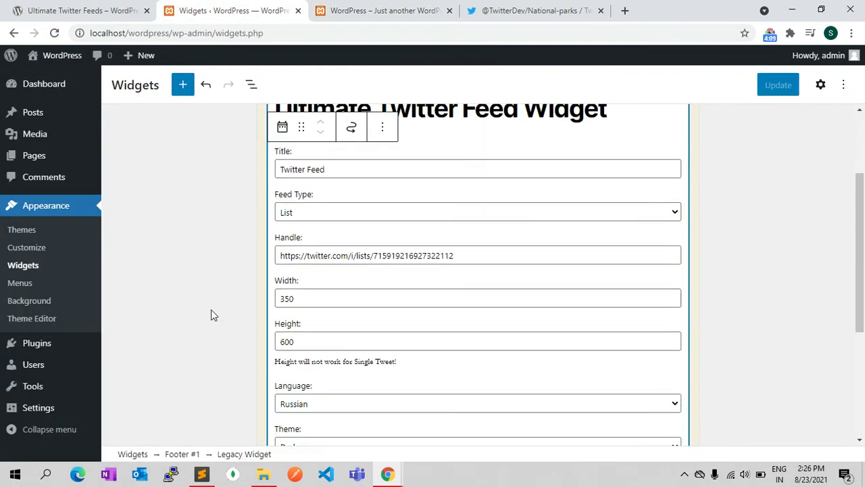
pyautogui.scroll(-1, 254, 350)
pyautogui.click(305, 345)
pyautogui.scroll(3, 309, 270)
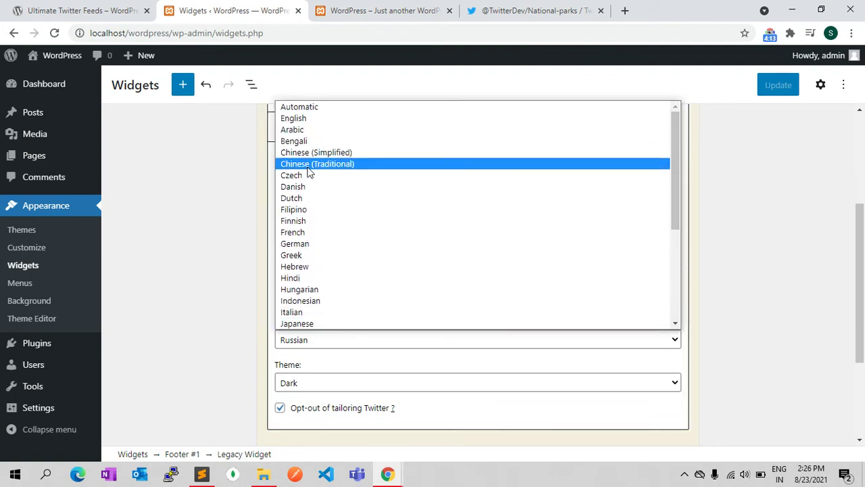
pyautogui.press('e')
pyautogui.click(305, 119)
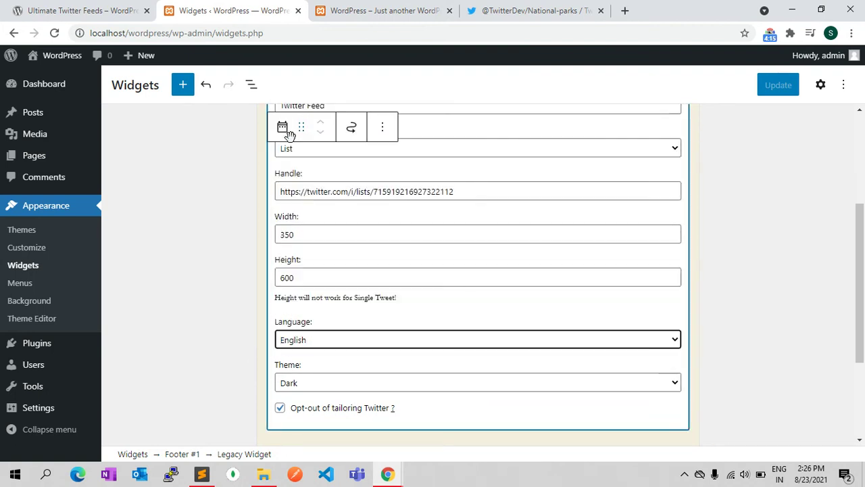
# - Set the Twitter feed widget's Feed Type to Single Tweet
pyautogui.scroll(2, 181, 260)
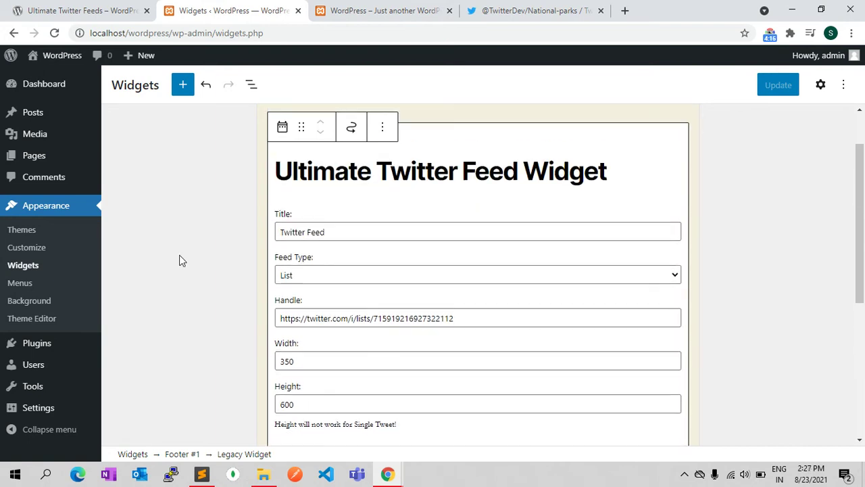
pyautogui.click(300, 278)
pyautogui.click(297, 314)
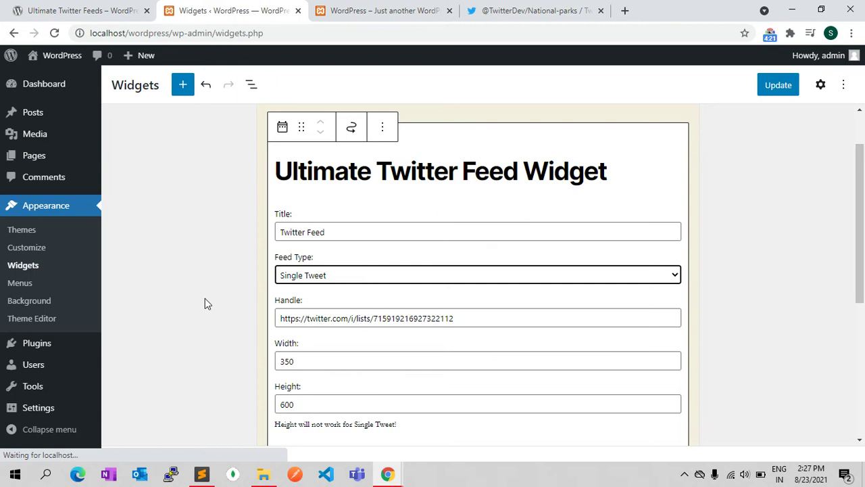
# - From the National-parks list on Twitter, open the Everglades National Park tweet starting "Good morning, sleepyhead!"
pyautogui.click(365, 15)
pyautogui.click(506, 11)
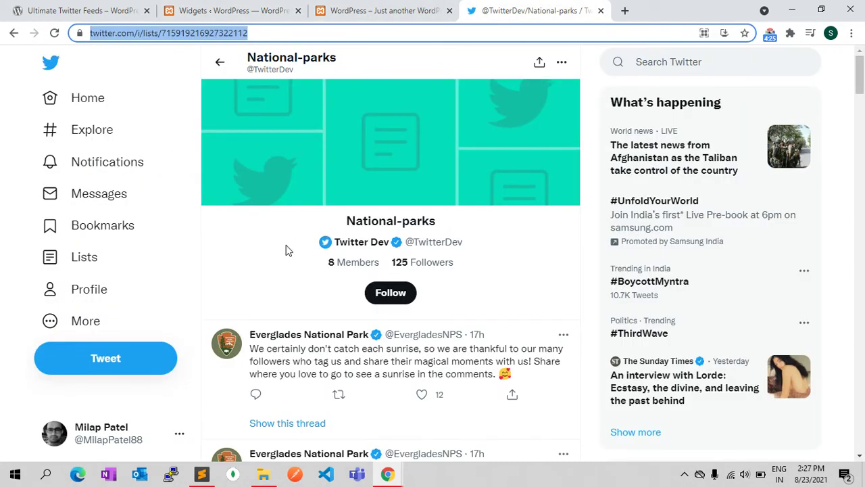
pyautogui.scroll(-2, 512, 338)
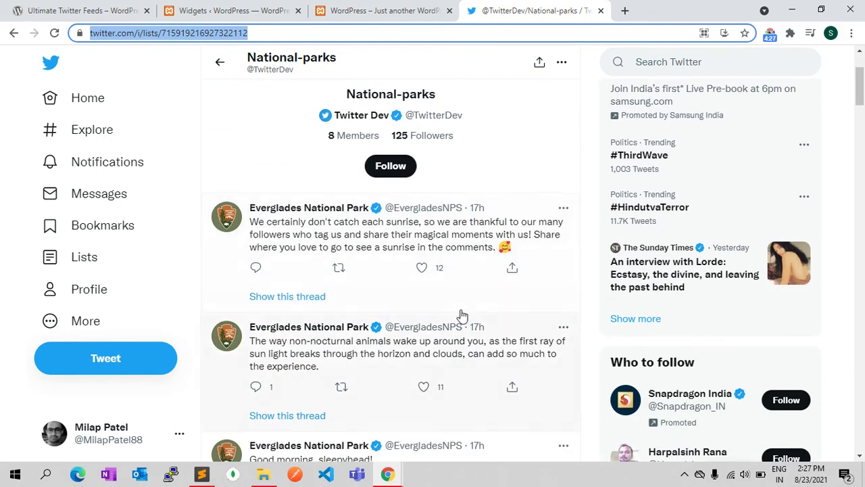
pyautogui.click(507, 333)
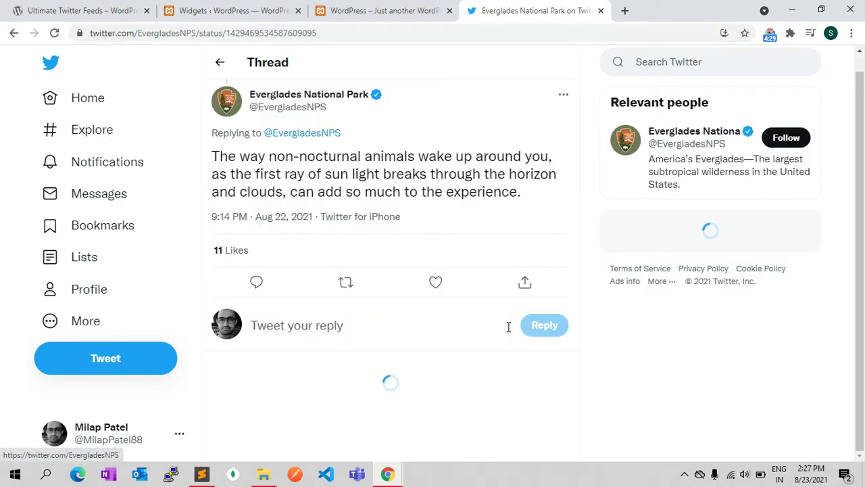
pyautogui.scroll(5, 402, 311)
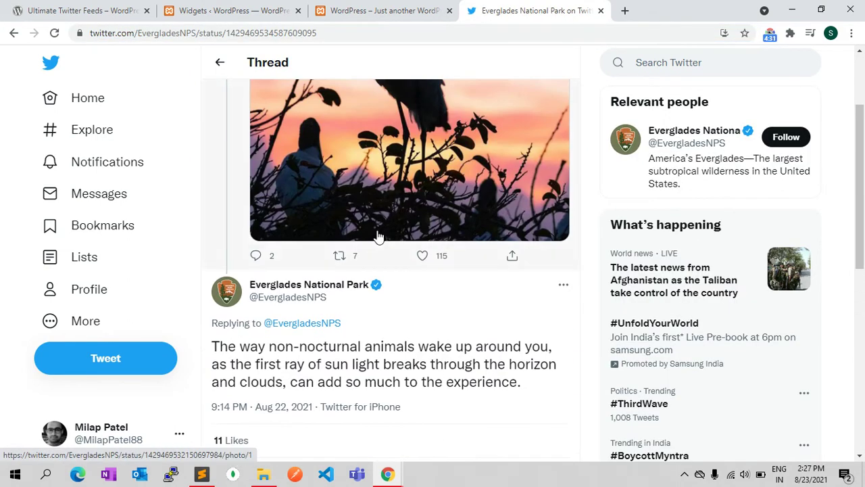
pyautogui.click(455, 113)
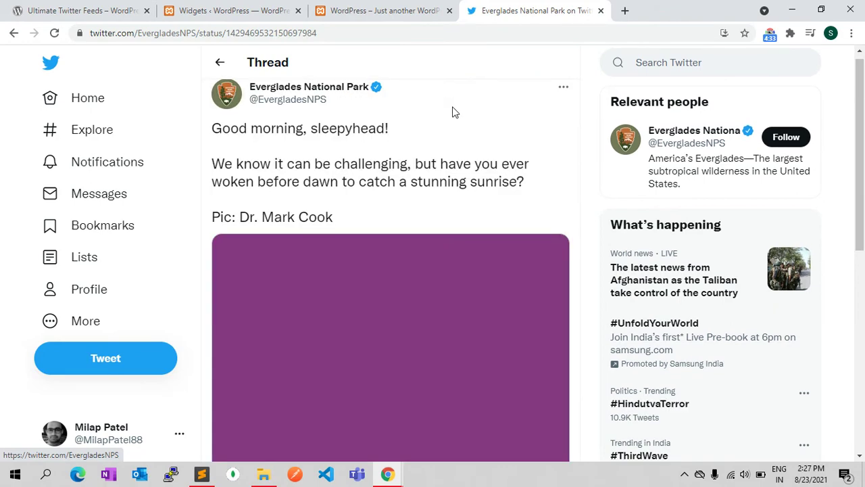
# - Look over the opened Everglades National Park tweet with its replies and copy its URL
pyautogui.scroll(-5, 420, 177)
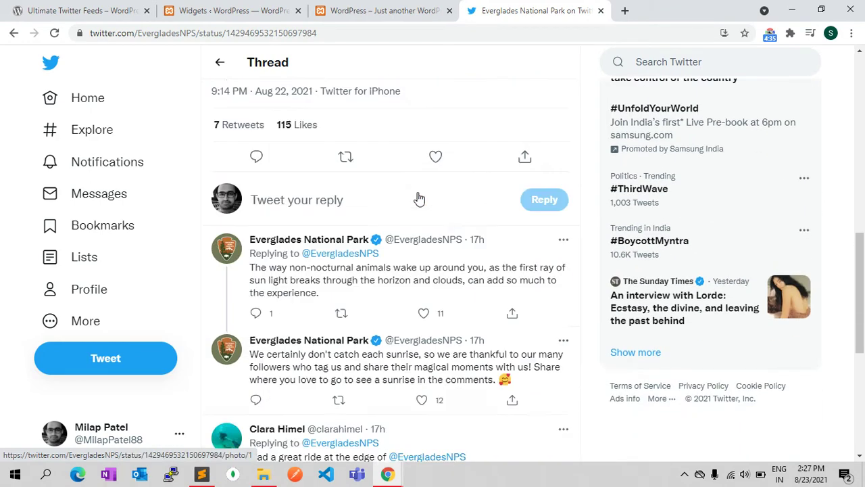
pyautogui.scroll(2, 417, 198)
pyautogui.scroll(3, 418, 198)
pyautogui.click(296, 33)
pyautogui.hotkey('ctrl', 'c')
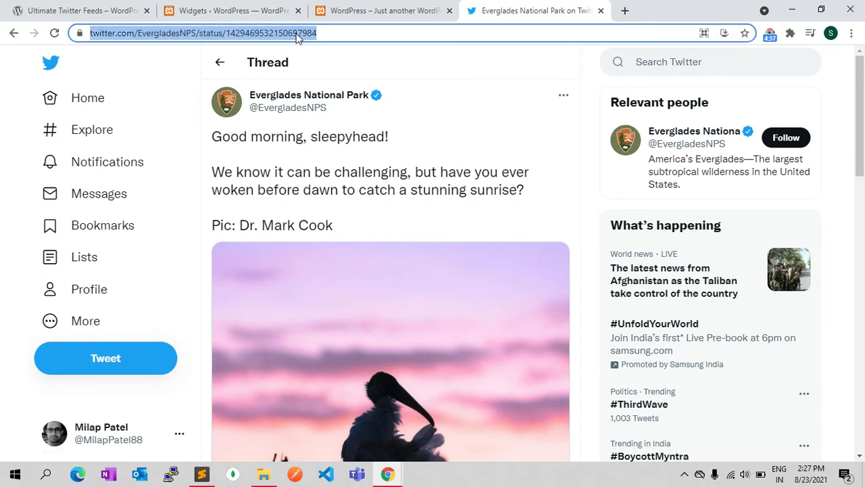
pyautogui.click(233, 11)
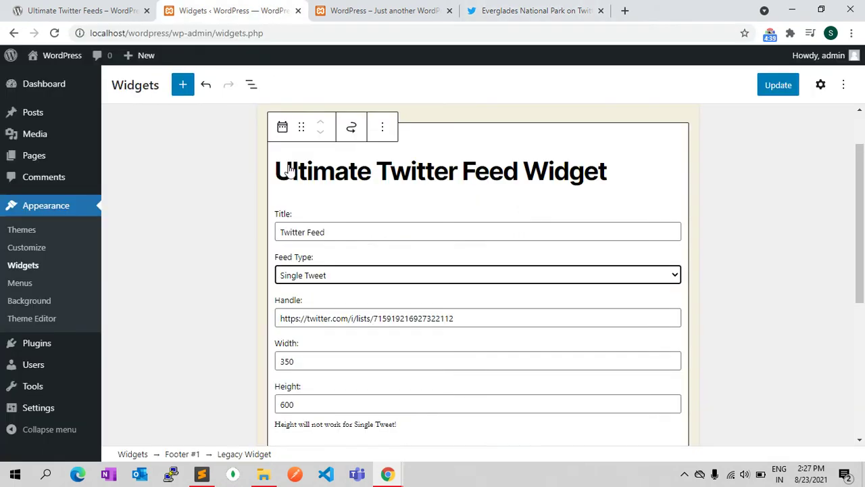
pyautogui.tripleClick(324, 322)
pyautogui.hotkey('ctrl', 'v')
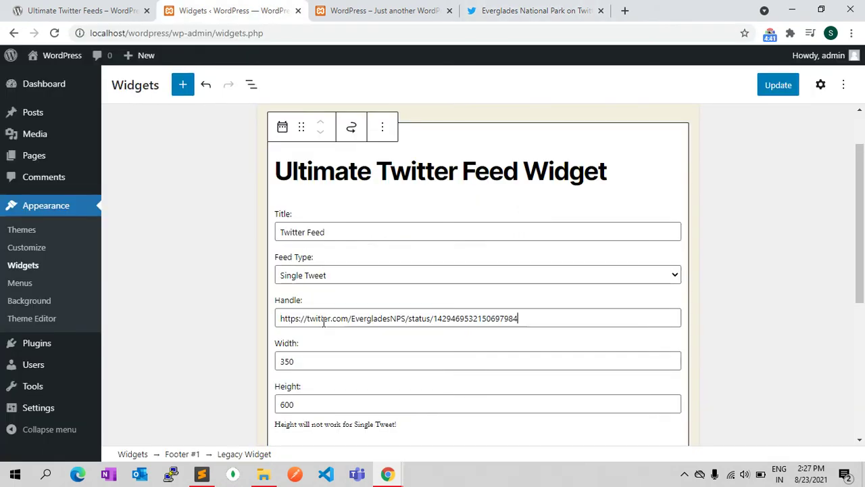
pyautogui.scroll(-1, 694, 175)
pyautogui.click(777, 86)
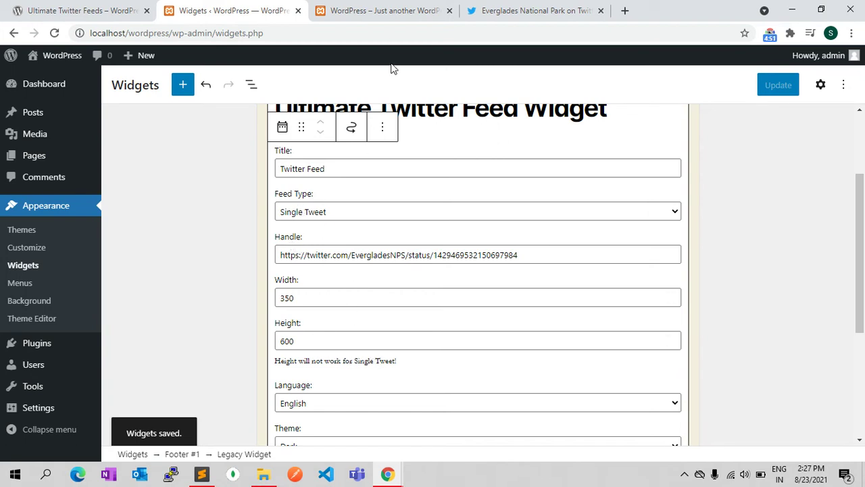
# - Reload the site's front page and examine the single-tweet feed displayed in its footer
pyautogui.click(386, 17)
pyautogui.click(385, 30)
pyautogui.press('Return')
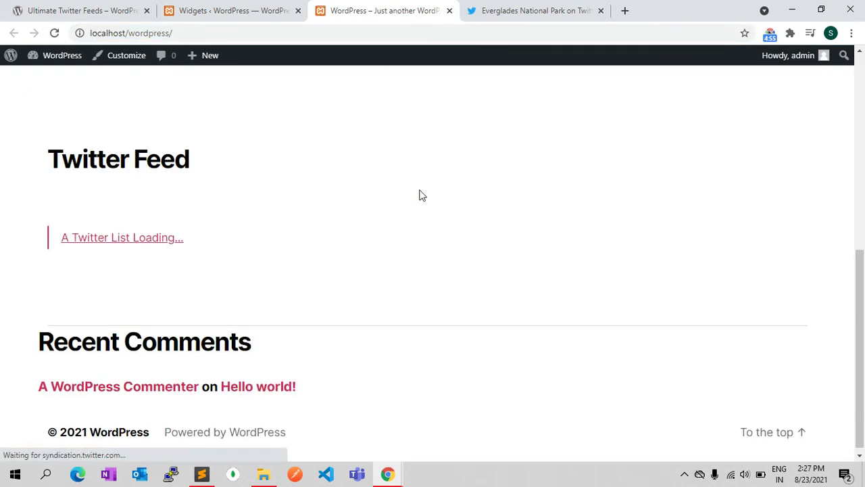
pyautogui.scroll(-4, 419, 195)
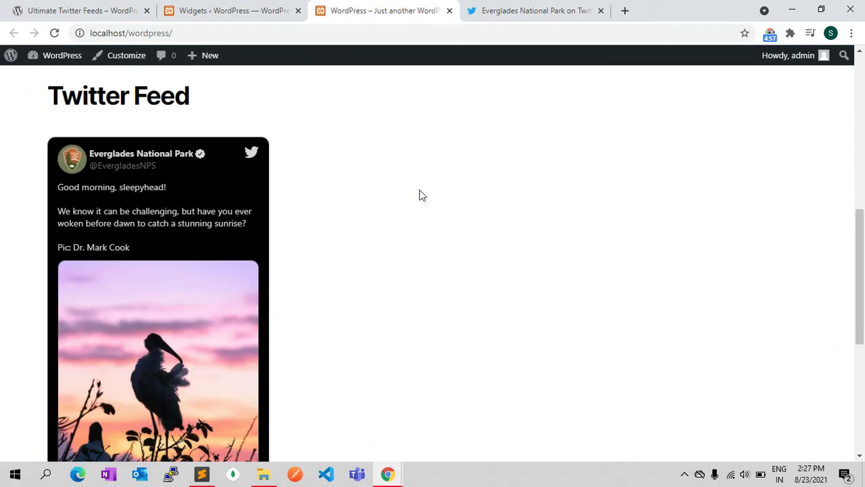
pyautogui.scroll(2, 406, 200)
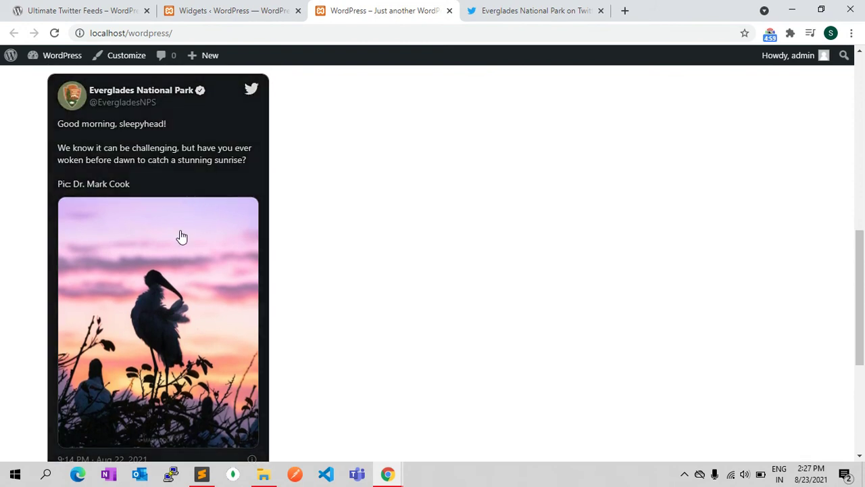
pyautogui.scroll(-4, 180, 236)
pyautogui.scroll(5, 179, 236)
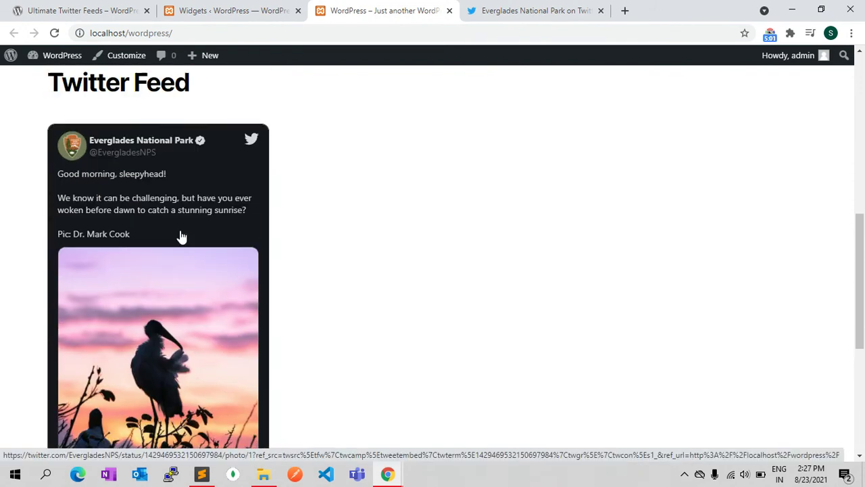
# - Review the Twitter feed widget's settings, including the available Feed Type and Theme options, without changing them
pyautogui.click(253, 10)
pyautogui.click(324, 213)
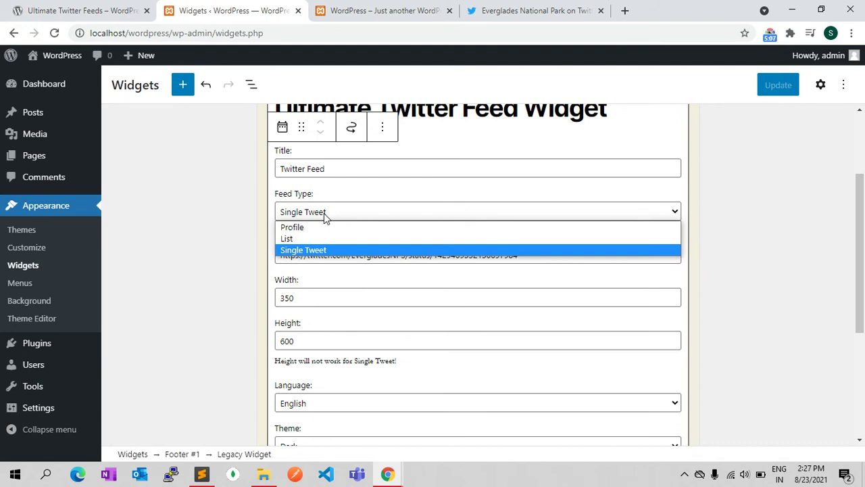
pyautogui.click(324, 213)
pyautogui.scroll(-1, 292, 276)
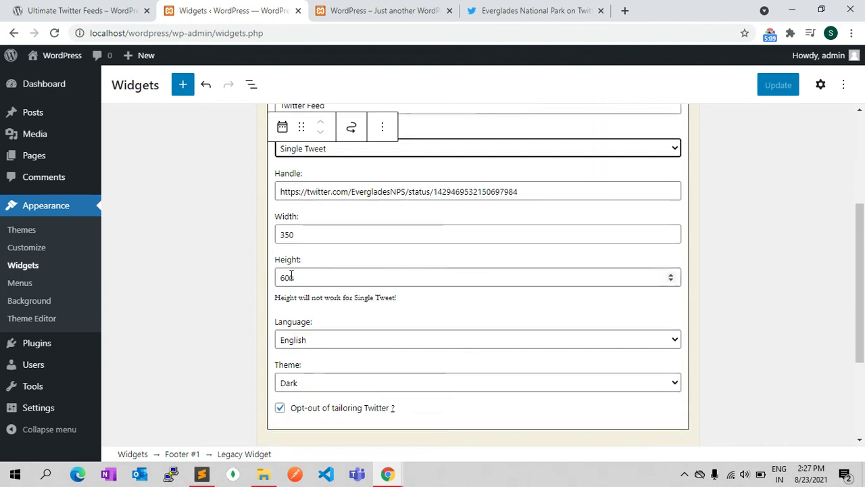
pyautogui.scroll(-1, 291, 276)
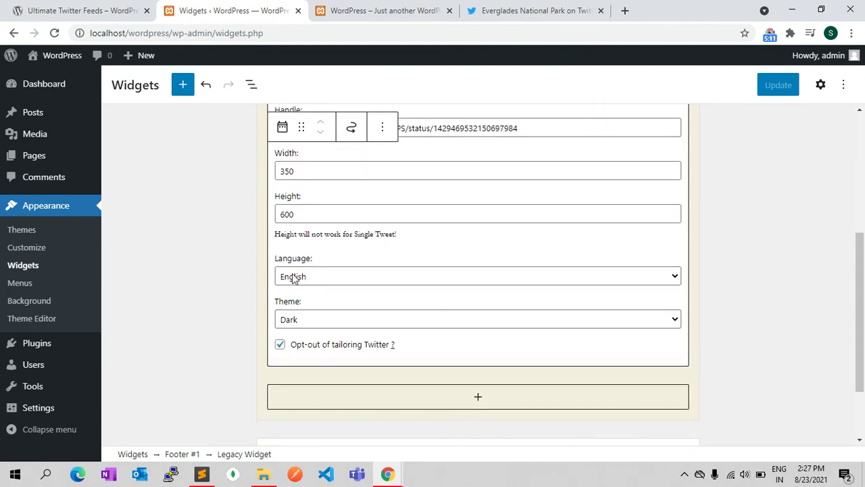
pyautogui.click(294, 318)
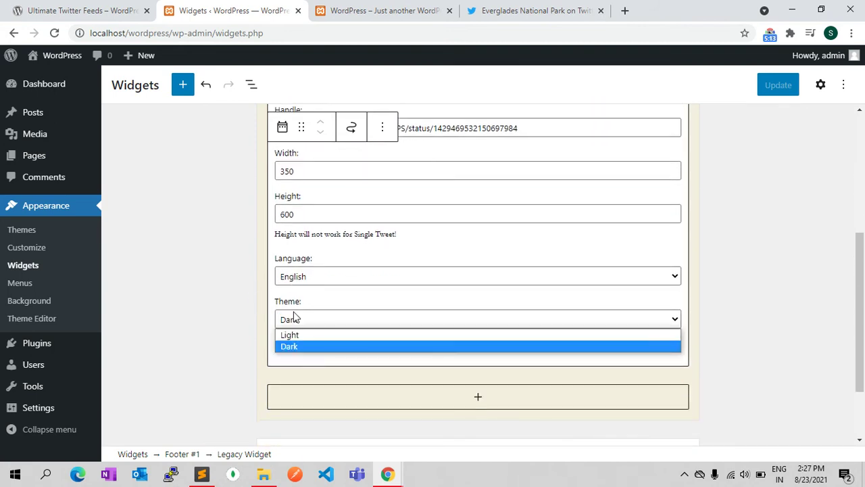
pyautogui.click(295, 318)
pyautogui.scroll(4, 772, 239)
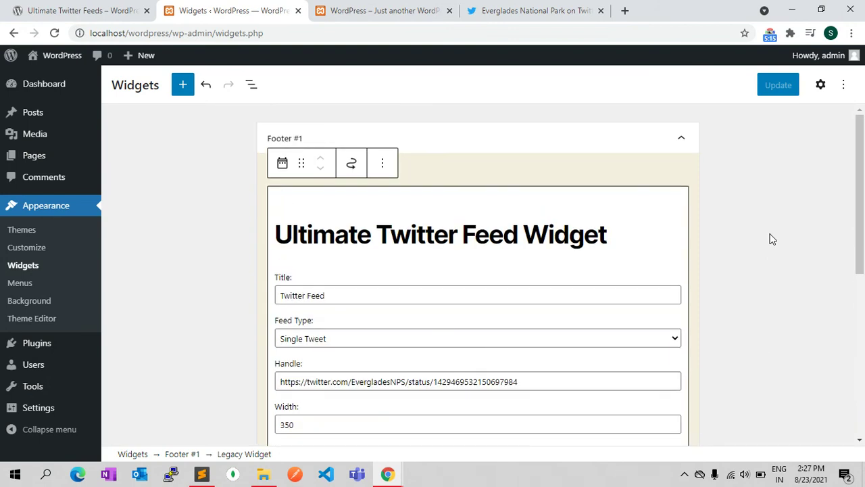
# - Compare the widget's settings with the feed on the site's front page, ending at the top of that page
pyautogui.click(370, 13)
pyautogui.click(248, 11)
pyautogui.click(351, 17)
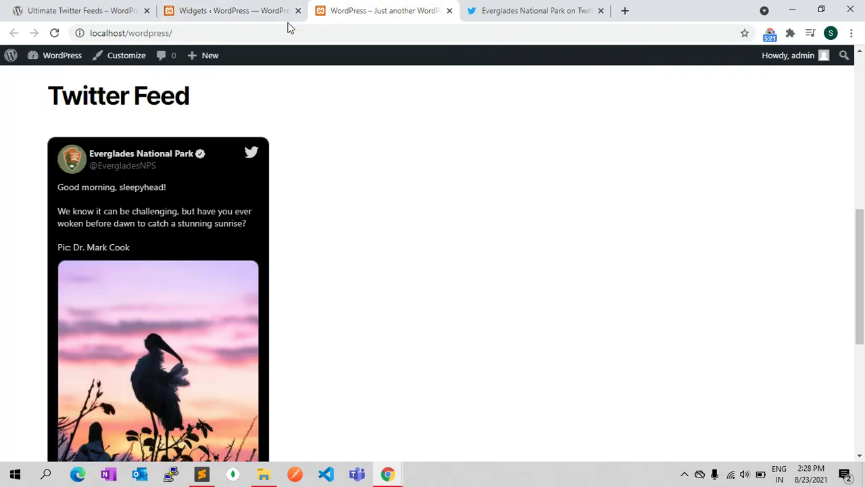
pyautogui.click(251, 14)
pyautogui.click(360, 13)
pyautogui.scroll(7, 421, 141)
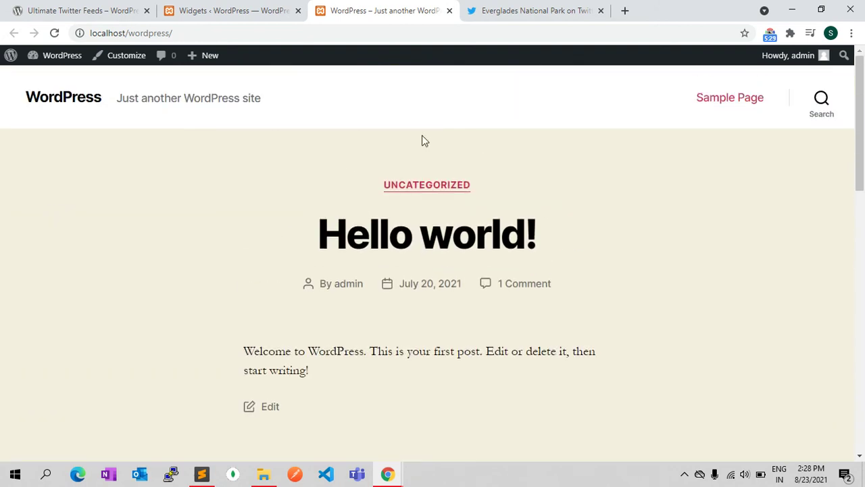
# - Open the Twitter Publish site, publish.twitter.com, in a new browser tab
pyautogui.click(514, 15)
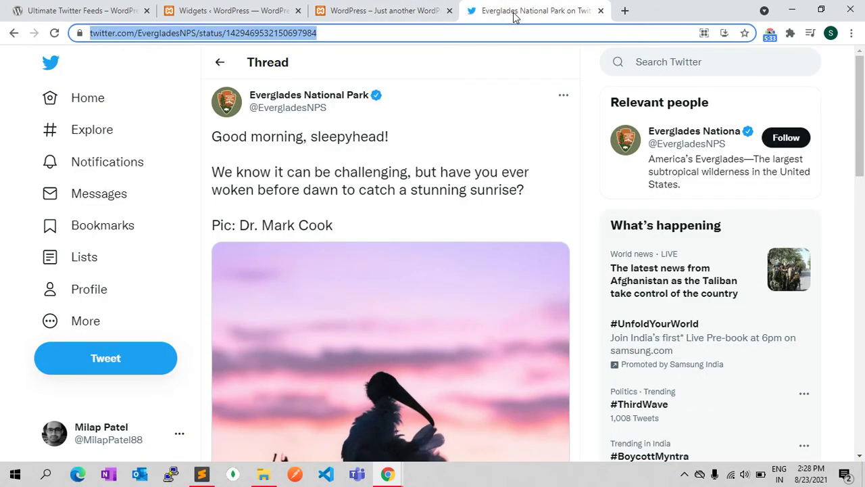
pyautogui.hotkey('ctrl', 't')
pyautogui.write('pub')
pyautogui.press('Return')
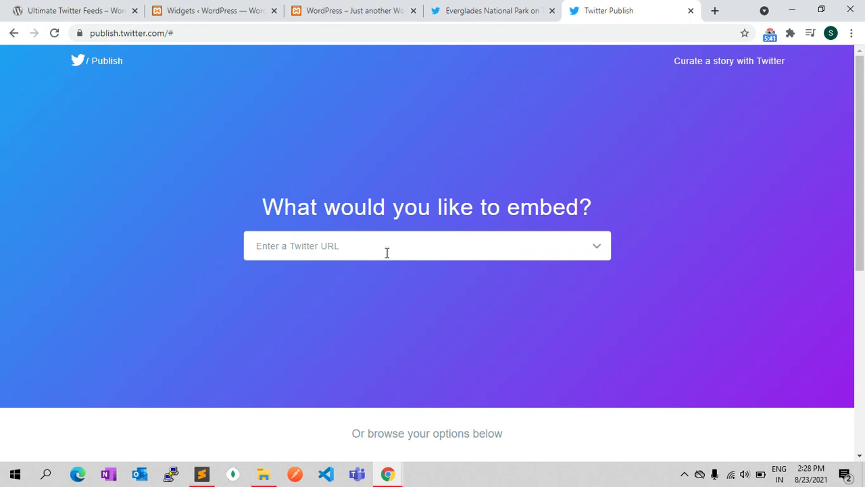
pyautogui.click(292, 248)
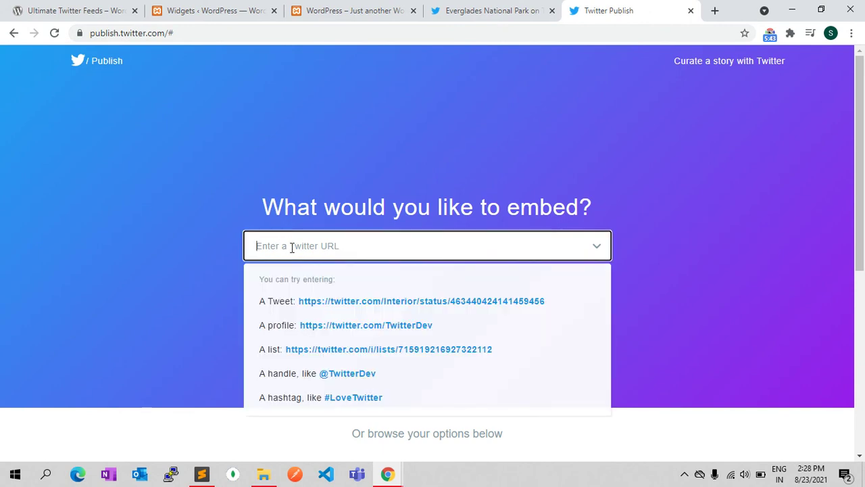
pyautogui.scroll(-1, 185, 236)
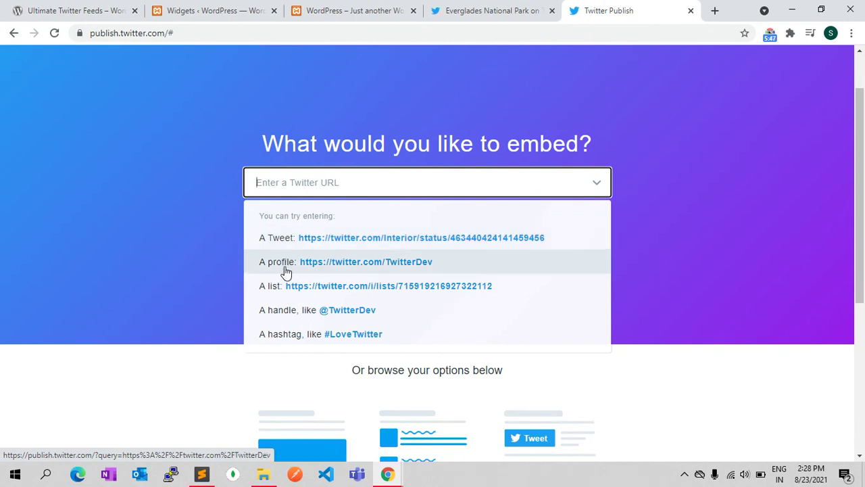
pyautogui.scroll(-1, 304, 315)
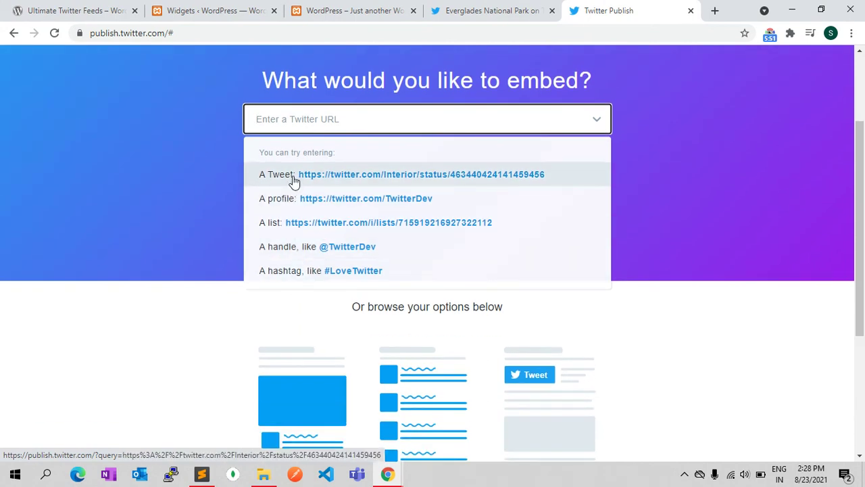
pyautogui.click(300, 231)
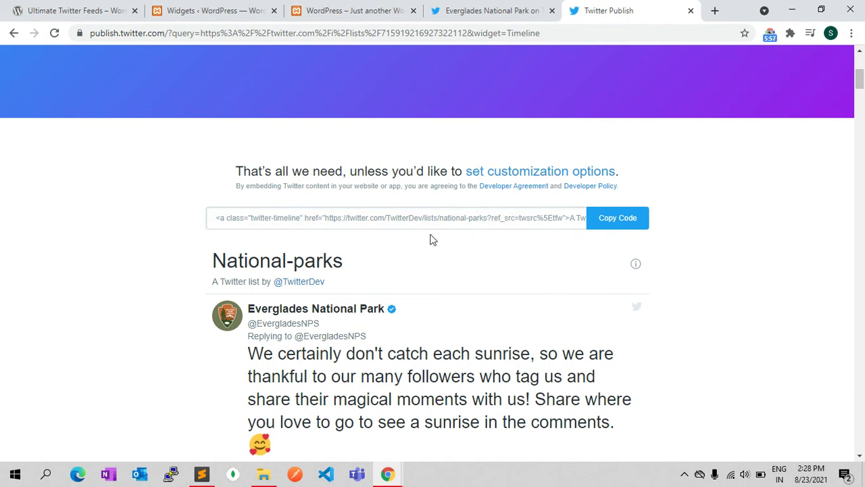
# - Copy the embed code generated for the National-parks list and dismiss the confirmation
pyautogui.click(266, 217)
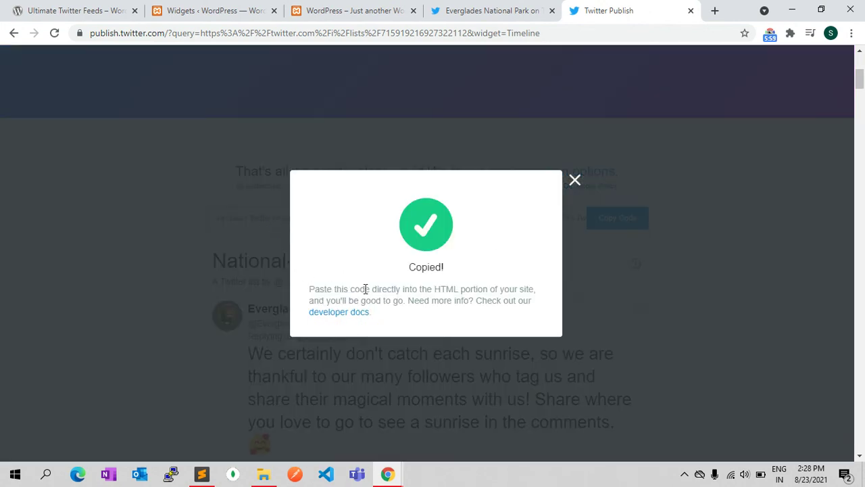
pyautogui.click(574, 182)
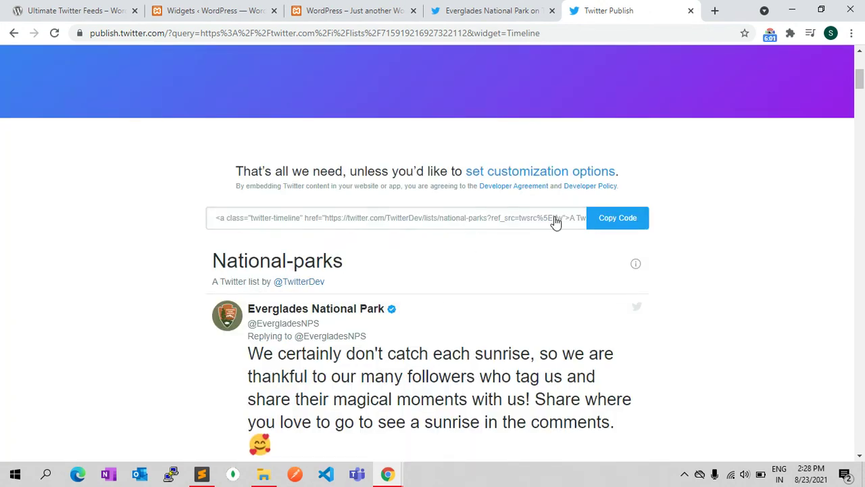
pyautogui.click(607, 215)
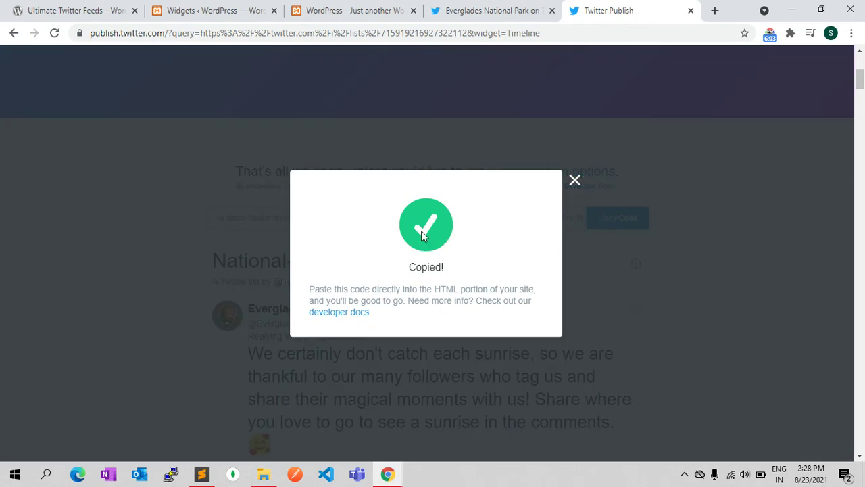
pyautogui.click(574, 181)
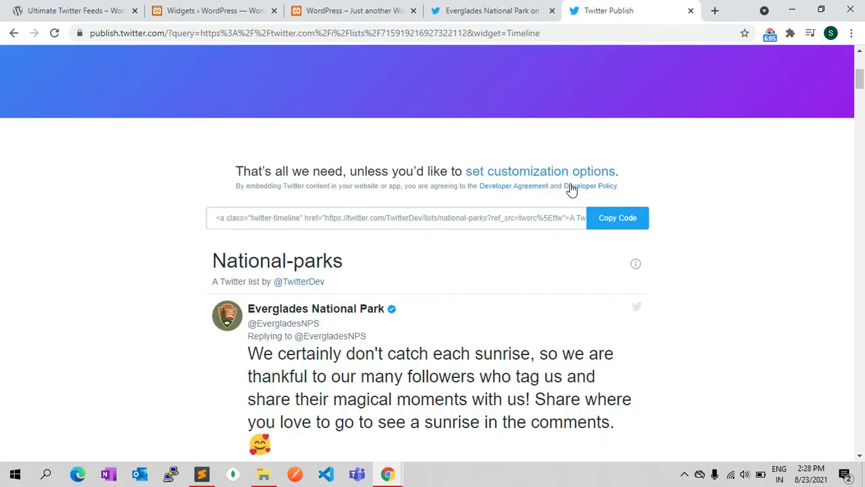
# - Look through the tweets in the National-parks timeline preview and return to its embed code
pyautogui.scroll(-2, 325, 241)
pyautogui.scroll(-1, 384, 210)
pyautogui.scroll(-12, 384, 209)
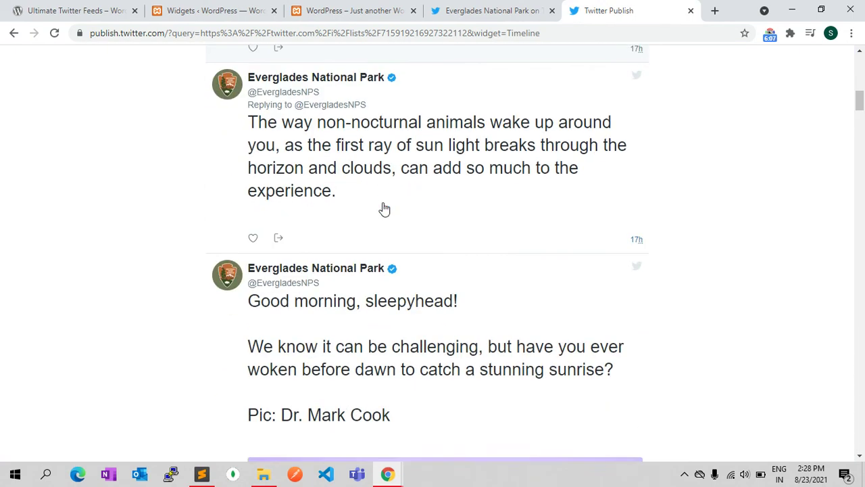
pyautogui.scroll(-3, 384, 210)
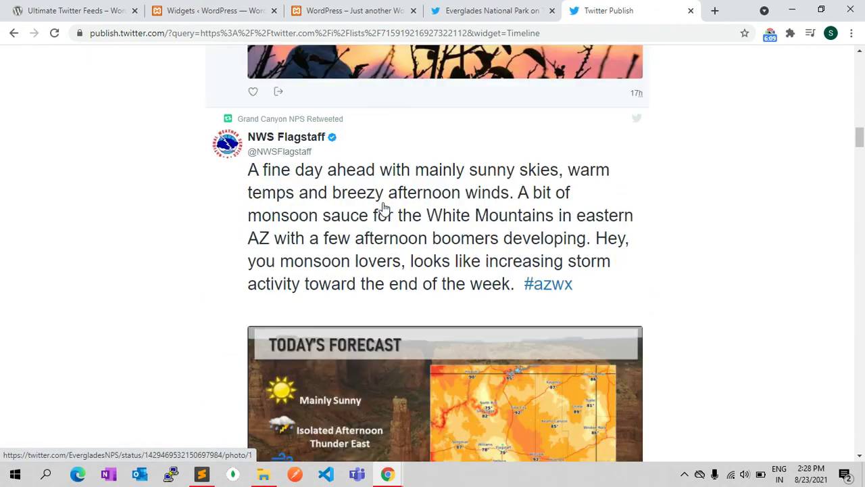
pyautogui.scroll(10, 384, 209)
pyautogui.scroll(15, 384, 210)
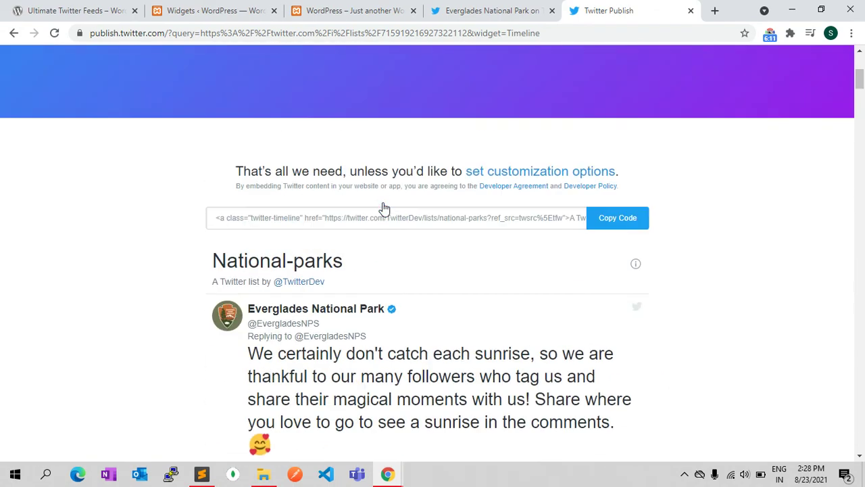